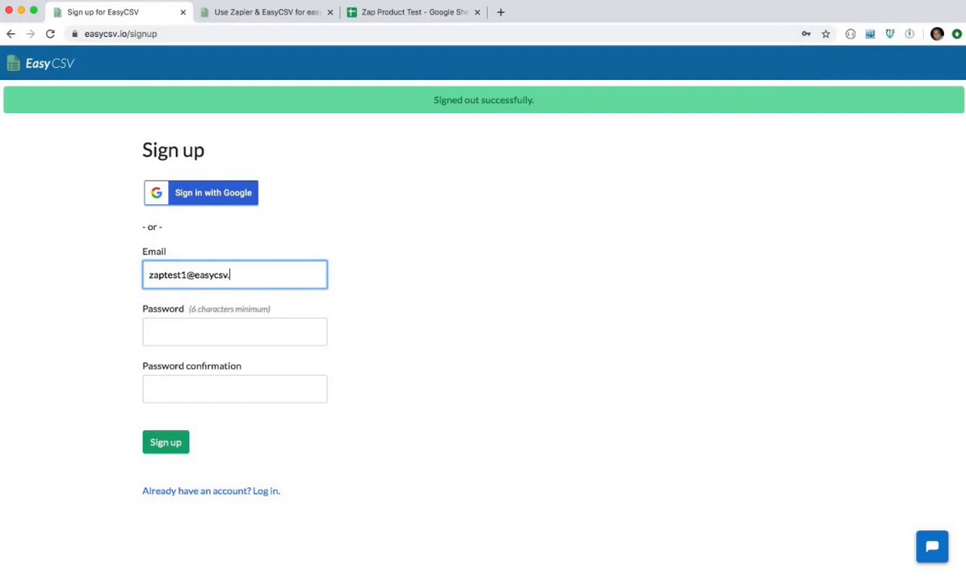
Step: Enter and confirm the account password, then submit the EasyCSV sign-up form
type("••••••")
key("Tab")
type("••••")
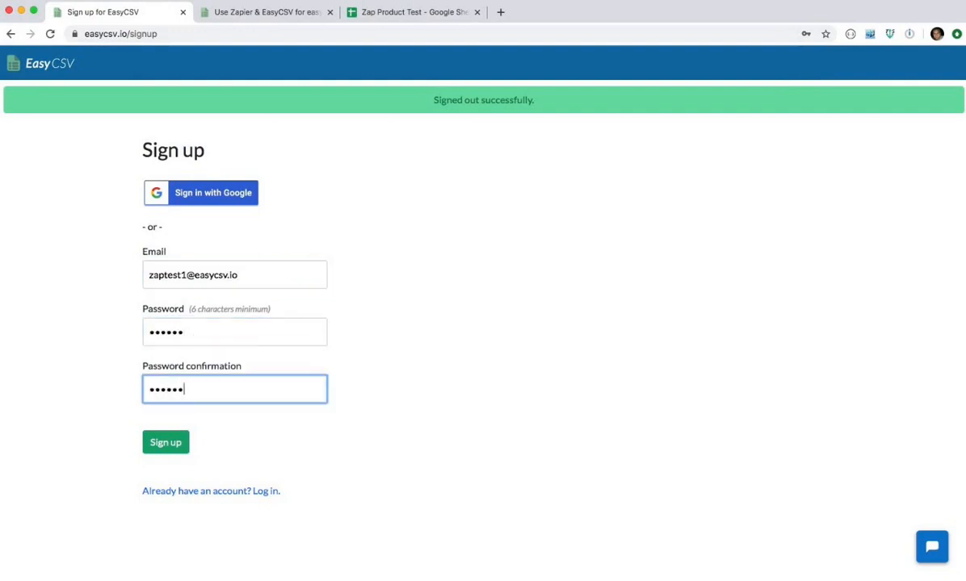
key("Return")
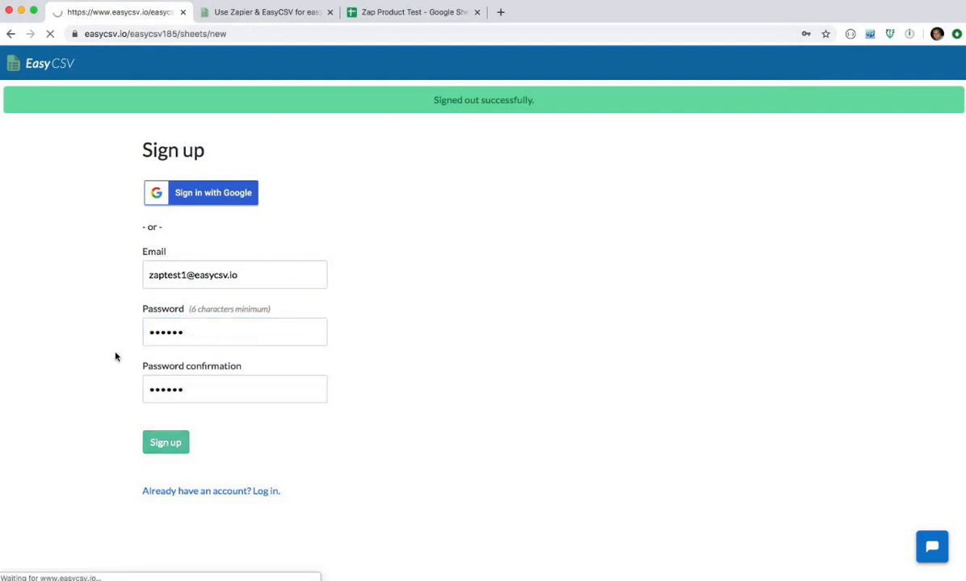
left_click(826, 53)
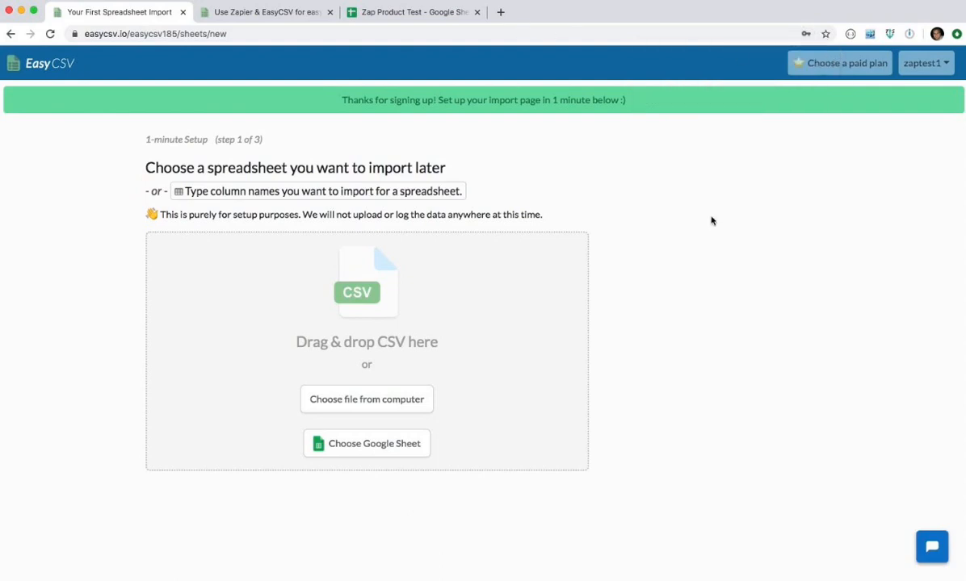
Step: Preview 01_zapier_products.csv in Finder and drop it into EasyCSV as the setup spreadsheet
left_click(403, 192)
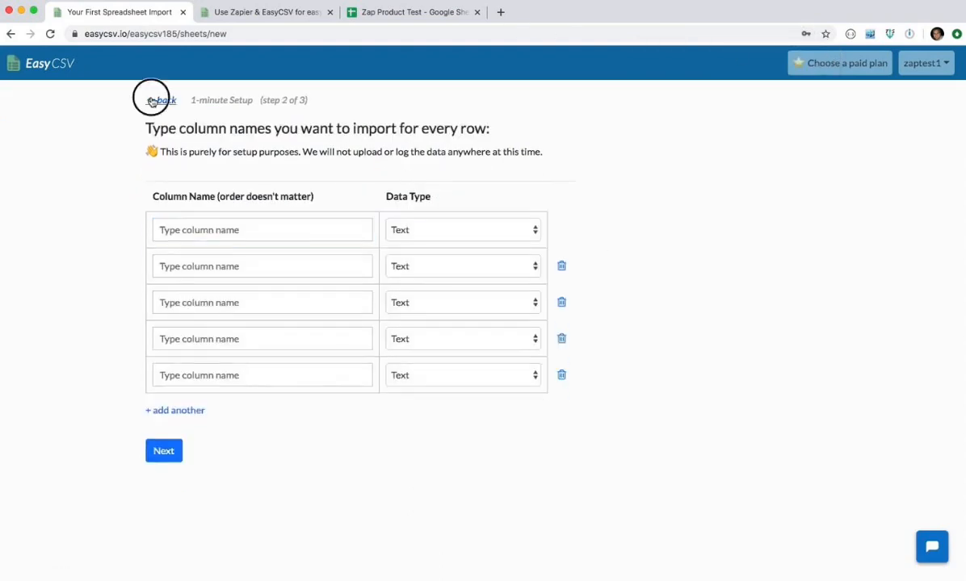
left_click(152, 101)
key("super+Tab")
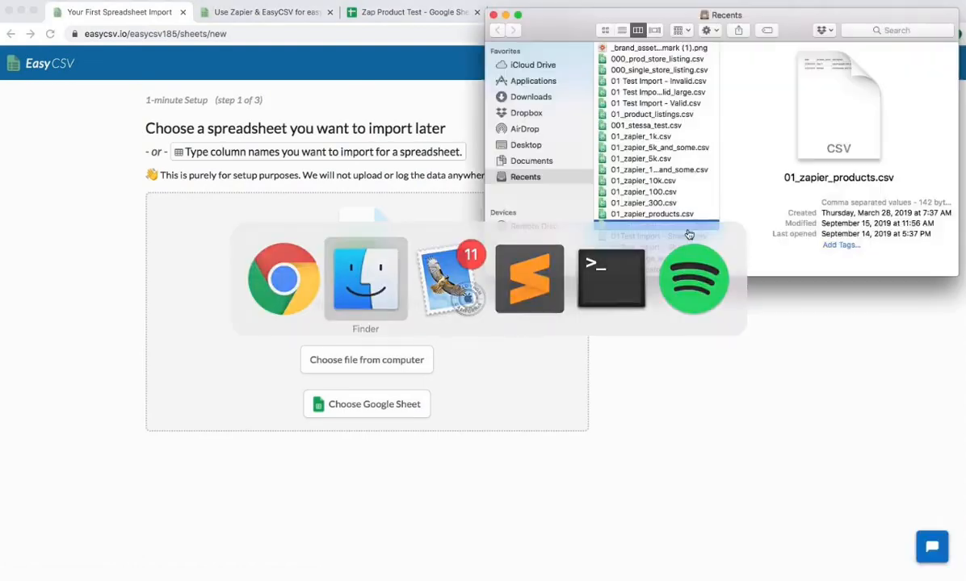
key("space")
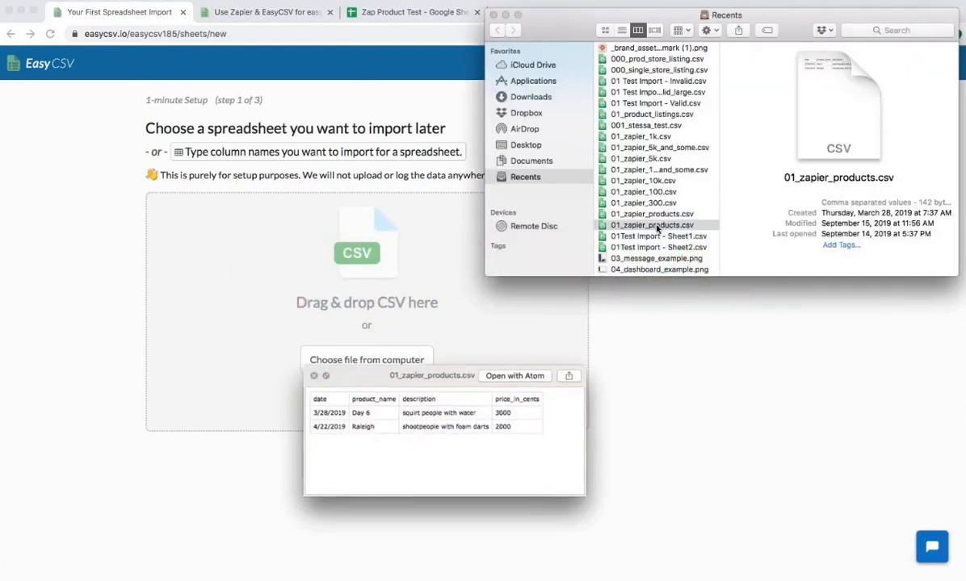
left_click(308, 380)
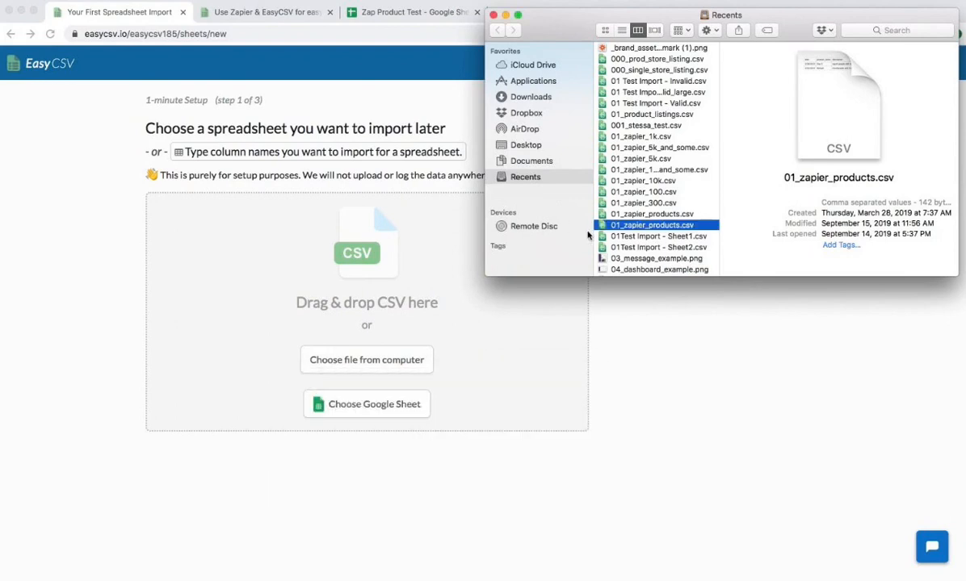
left_click_drag(609, 230, 352, 257)
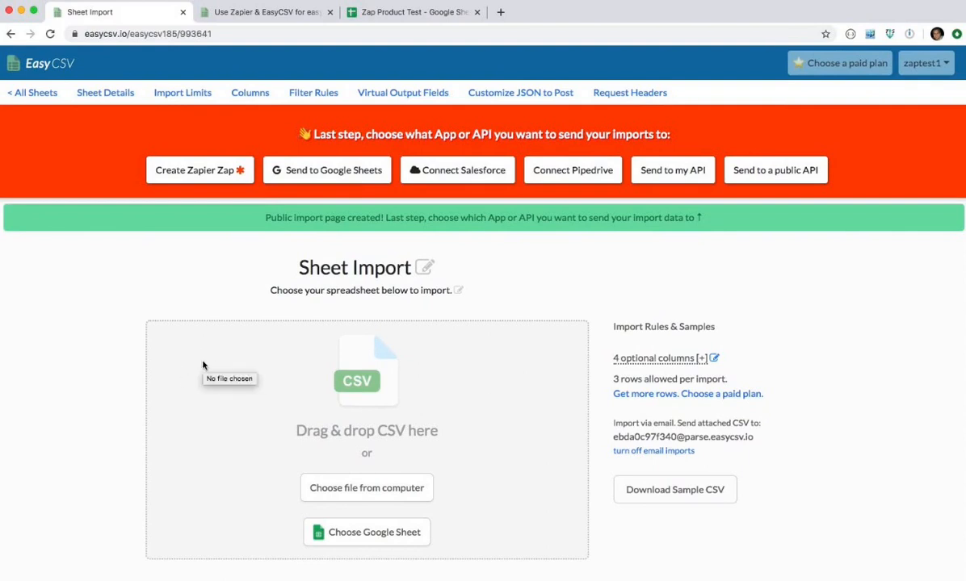
Step: Choose Zapier as the import destination and start a new EasyCSV Zap that connects to other apps
left_click(192, 172)
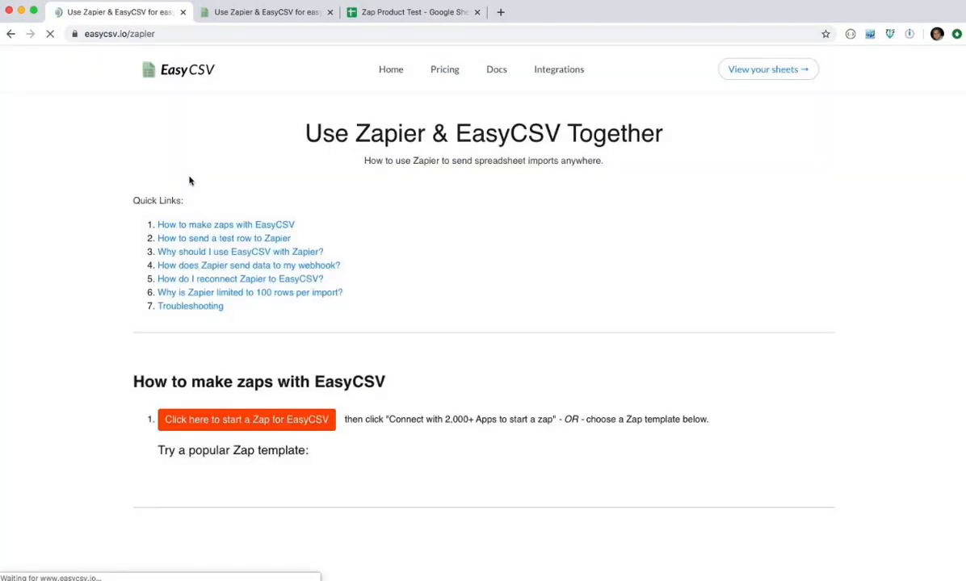
left_click(217, 422)
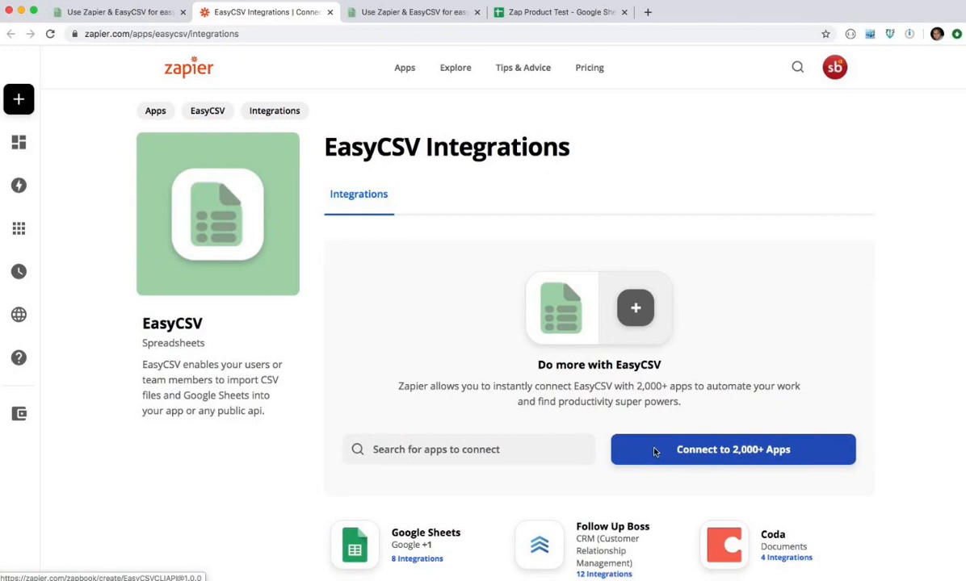
left_click(654, 451)
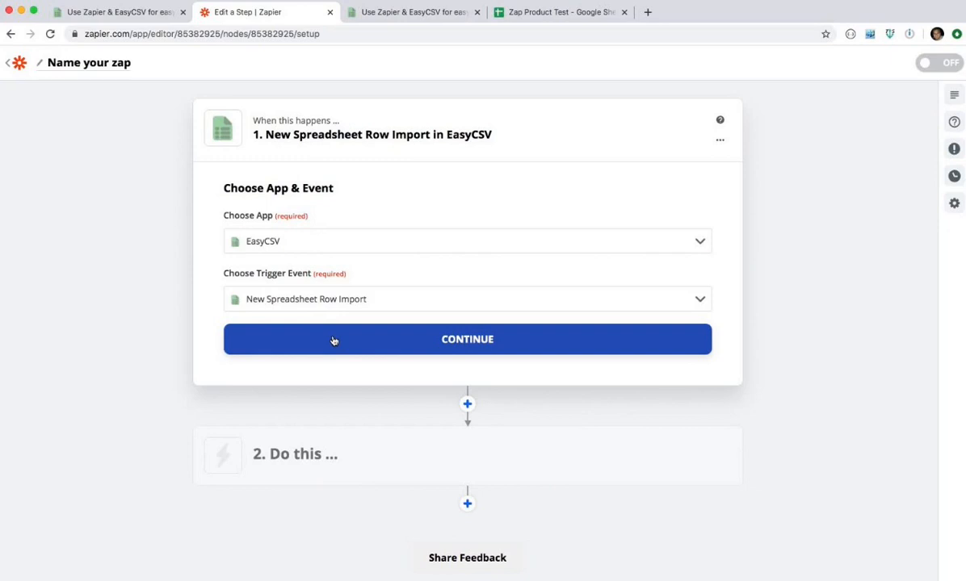
Step: Name the Zap Product Test and accept New Spreadsheet Row Import in EasyCSV as its trigger
left_click(89, 63)
type("Product Z Test")
left_click(251, 340)
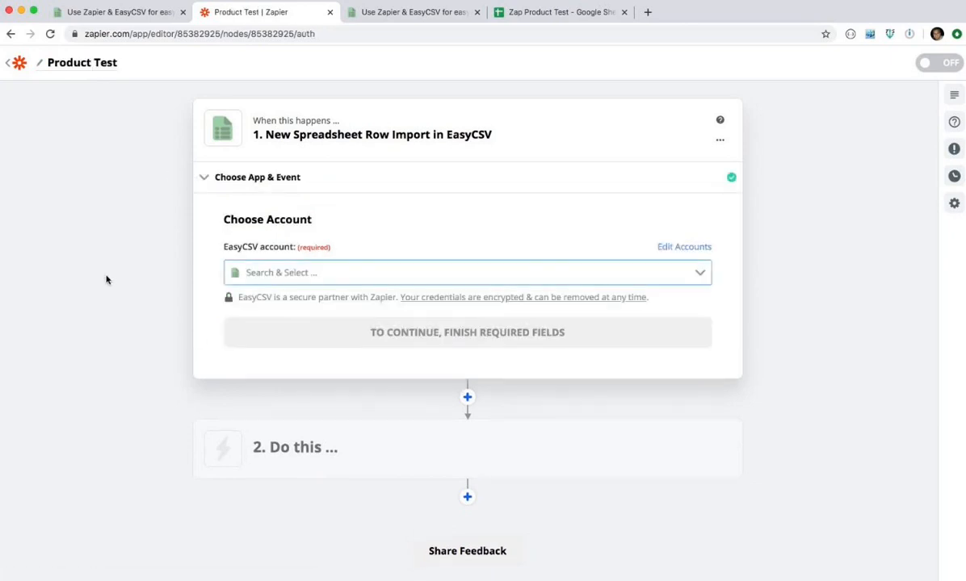
Step: Select the EasyCSV #20 account for the trigger and continue to the data test
left_click(325, 274)
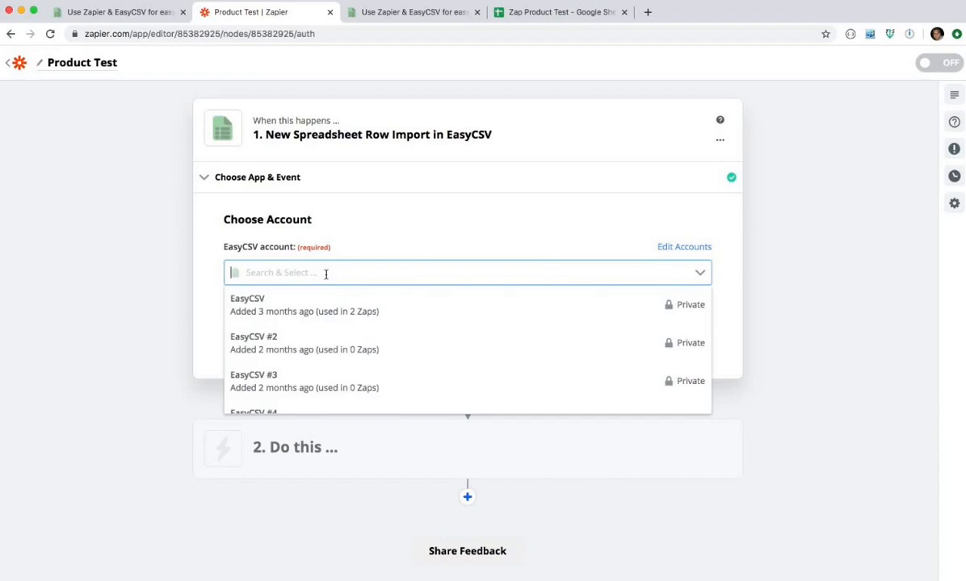
left_click(386, 237)
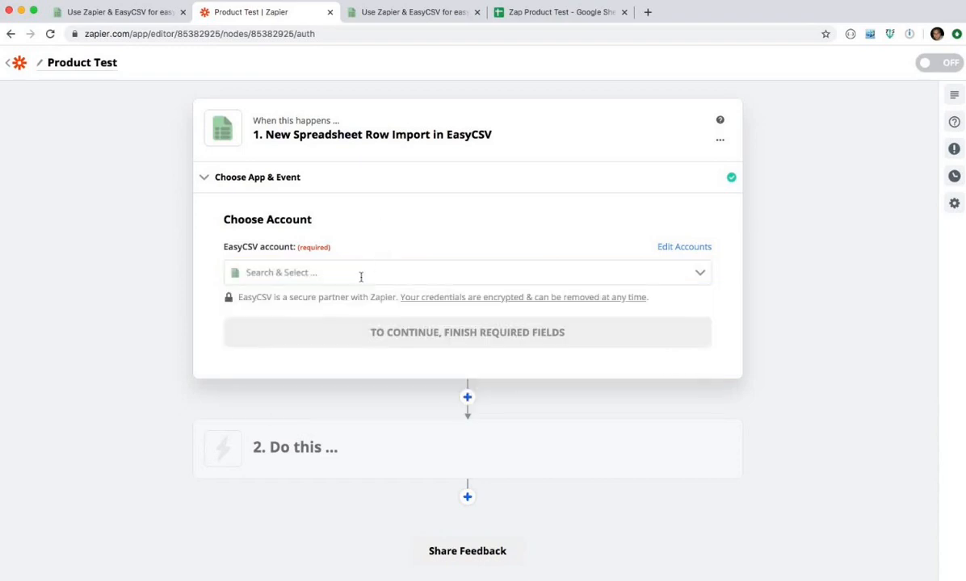
left_click(360, 274)
scroll(331, 362, "down", 15)
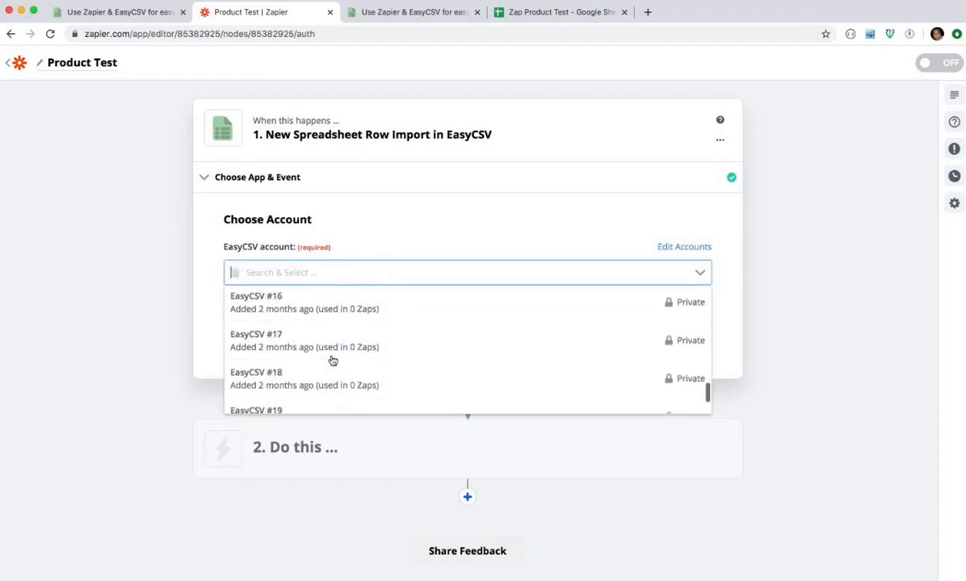
left_click(422, 394)
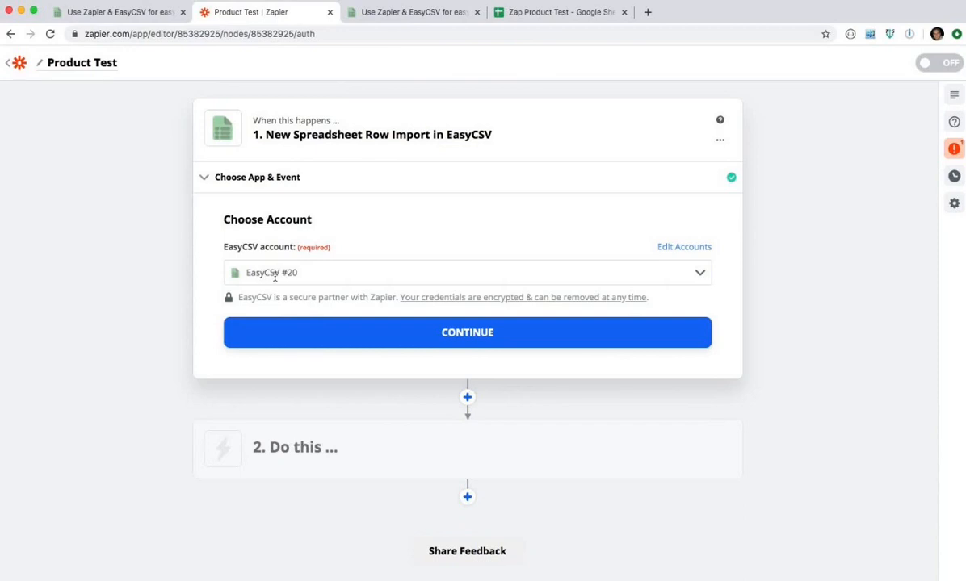
left_click(297, 334)
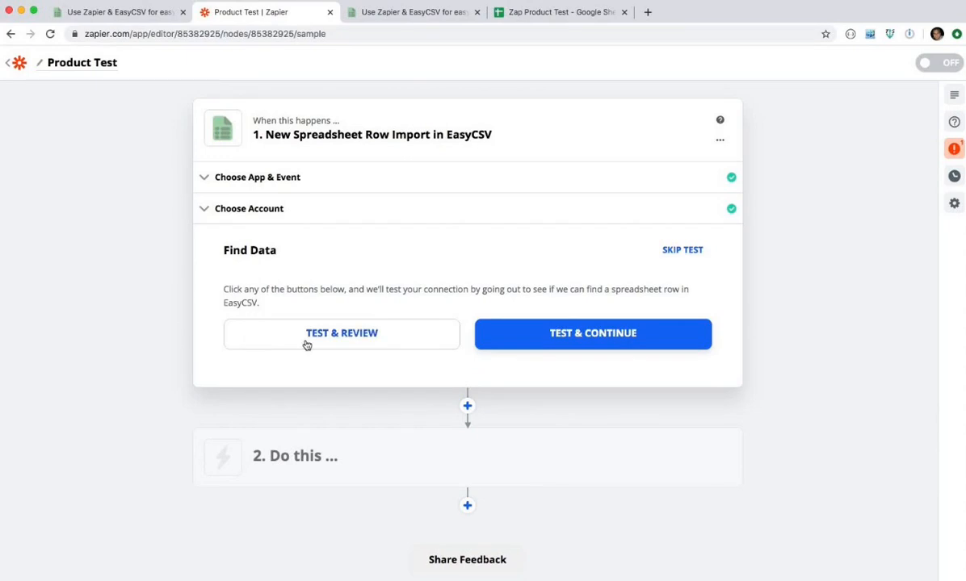
Step: Test the EasyCSV trigger, review the sample row's record data fields, and finish the trigger setup
left_click(307, 344)
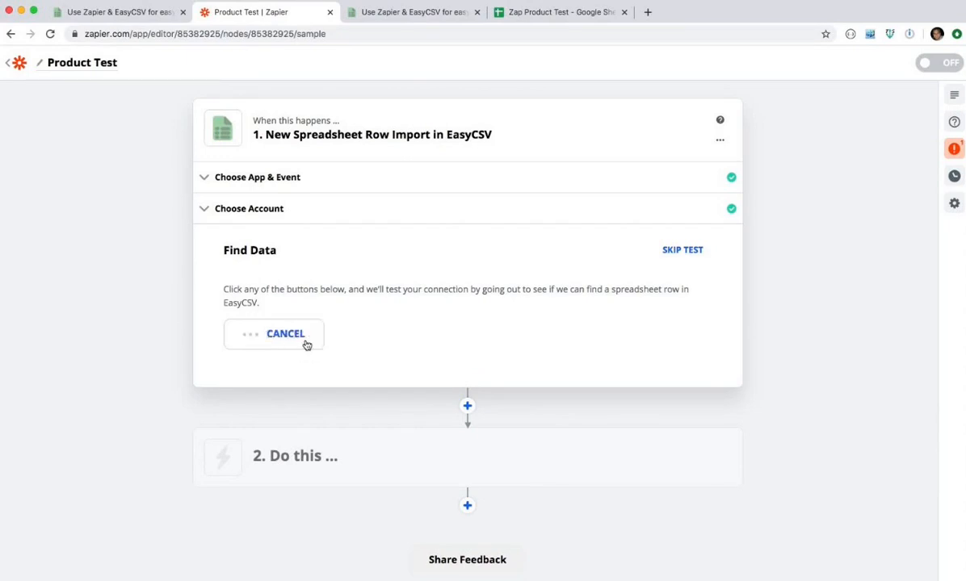
scroll(148, 311, "down", 2)
scroll(149, 327, "up", 1)
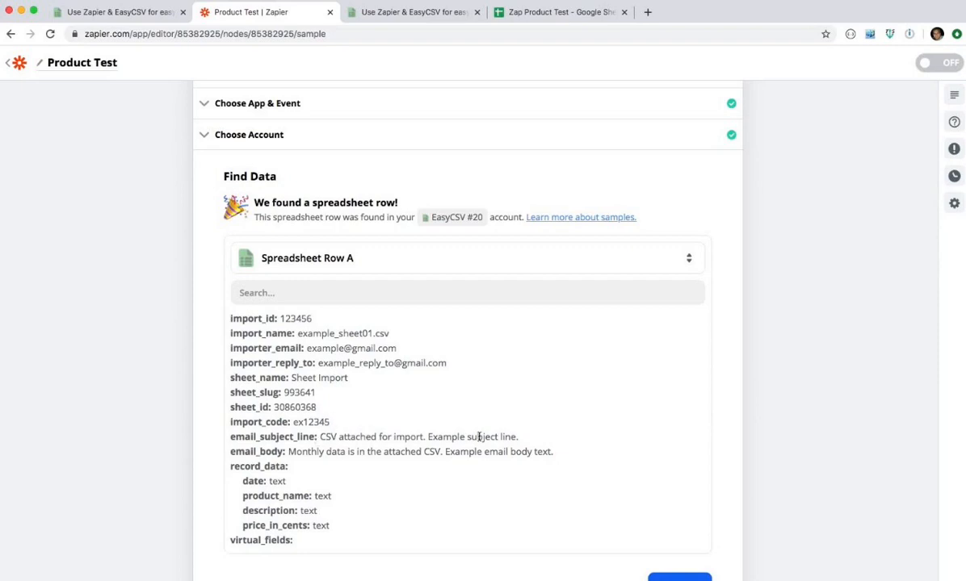
scroll(403, 468, "down", 1)
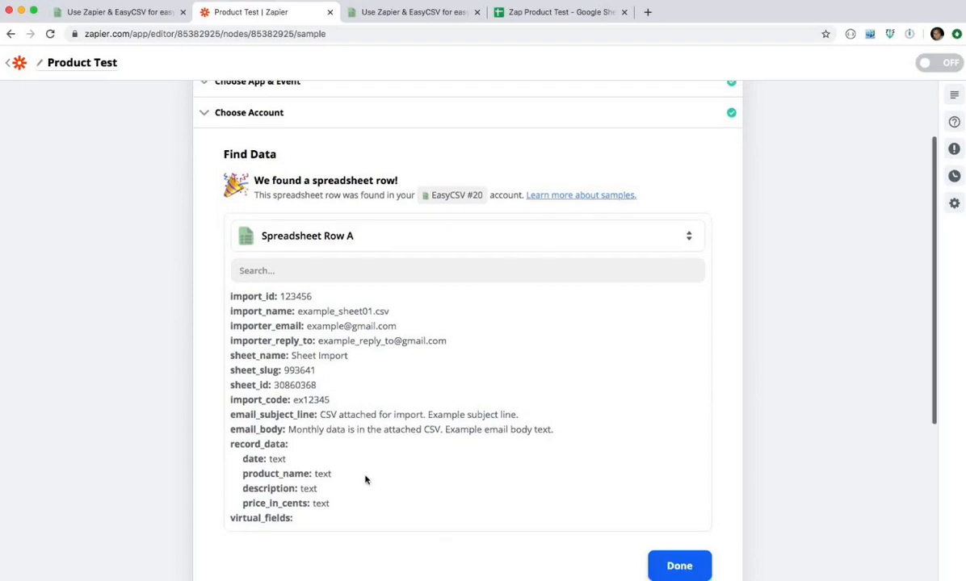
left_click_drag(243, 461, 326, 502)
left_click(322, 472)
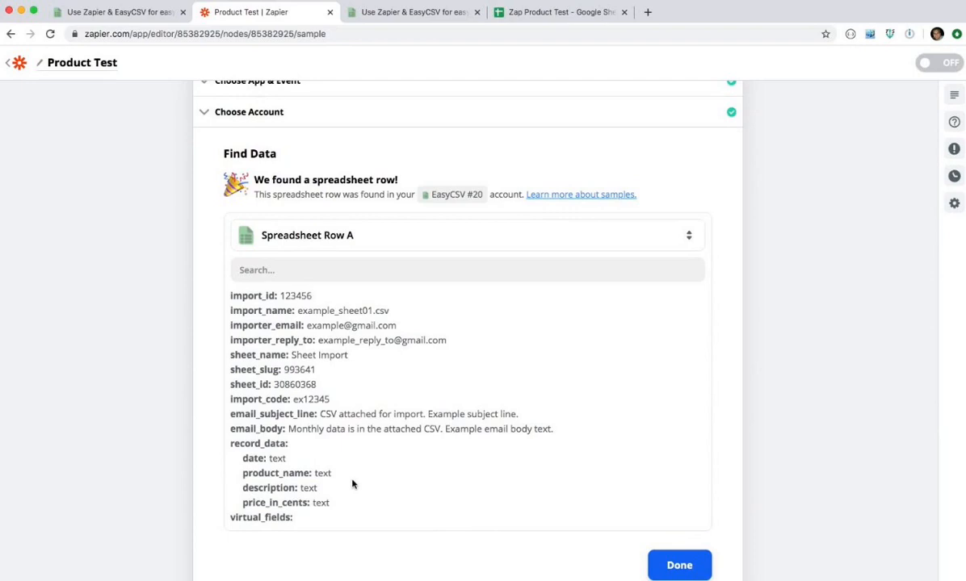
scroll(353, 484, "up", 2)
scroll(353, 484, "down", 3)
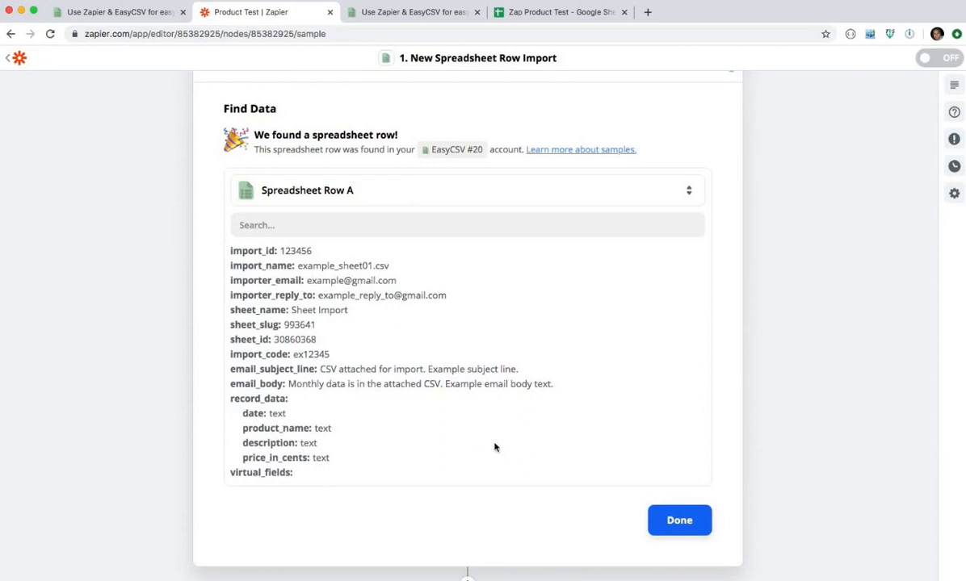
scroll(493, 444, "up", 2)
scroll(494, 466, "down", 2)
left_click(703, 535)
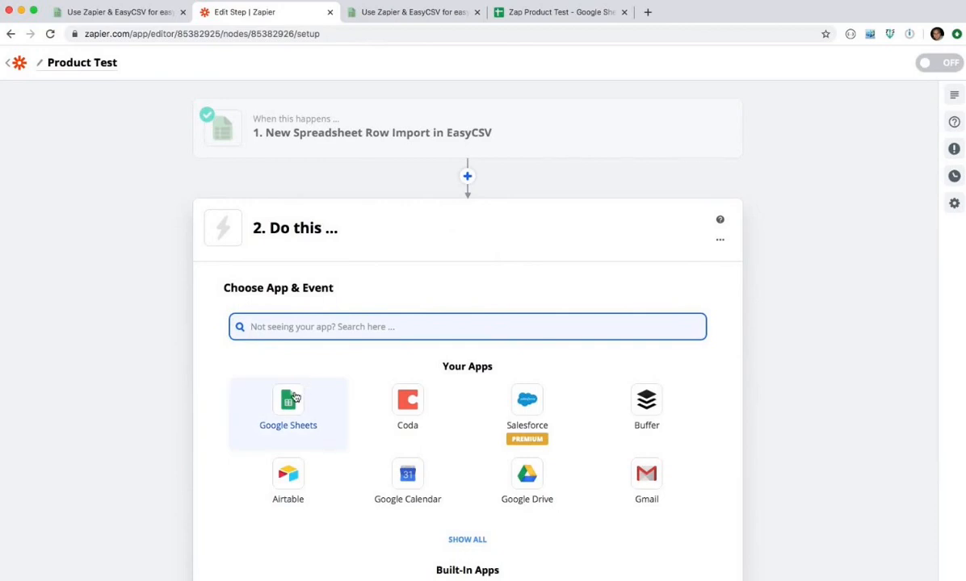
Step: Set the Zap's action to Create Spreadsheet Row in Google Sheets
left_click(295, 397)
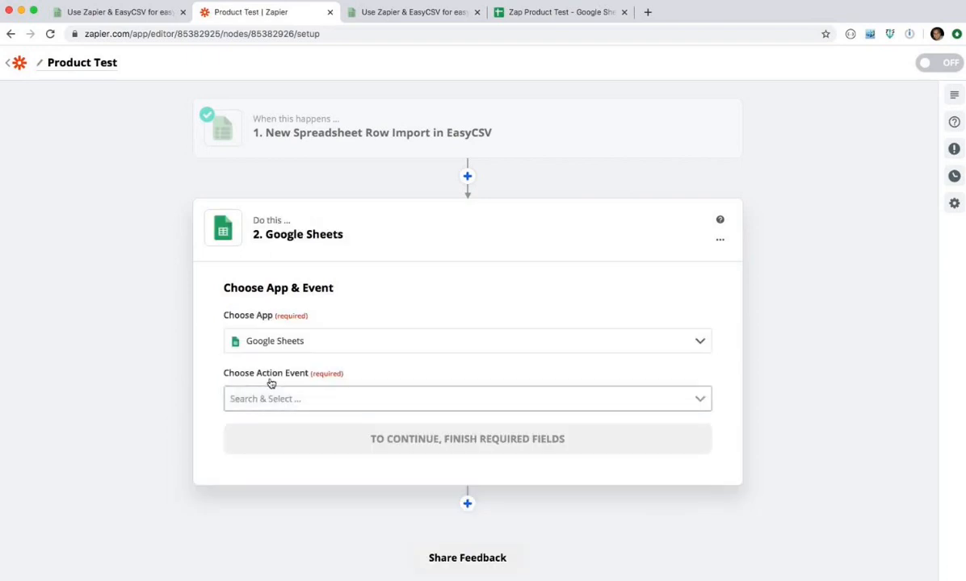
left_click(299, 395)
left_click(270, 451)
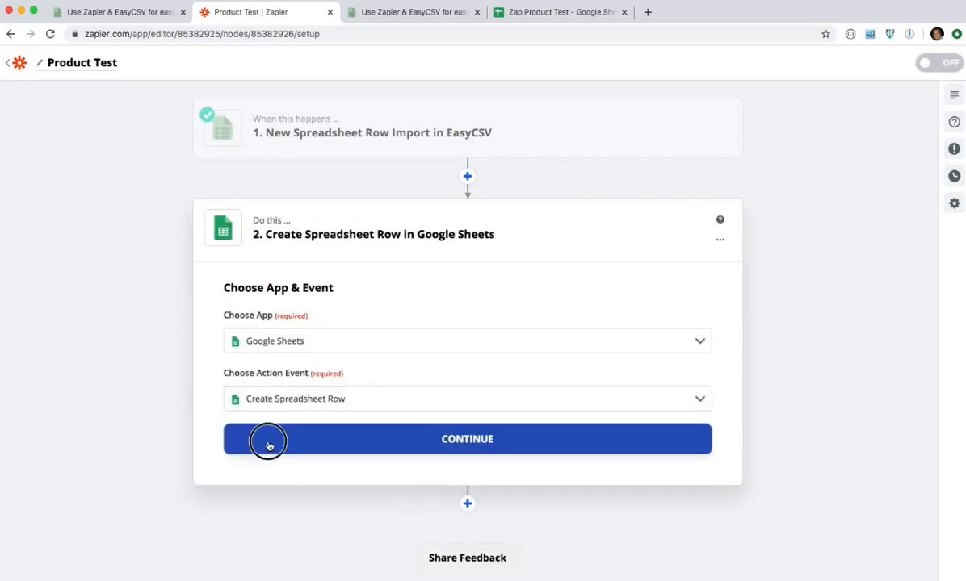
left_click(268, 447)
Step: Choose the connected Google Sheets account for the action and continue to the row customization
left_click(263, 369)
left_click(266, 401)
left_click(244, 436)
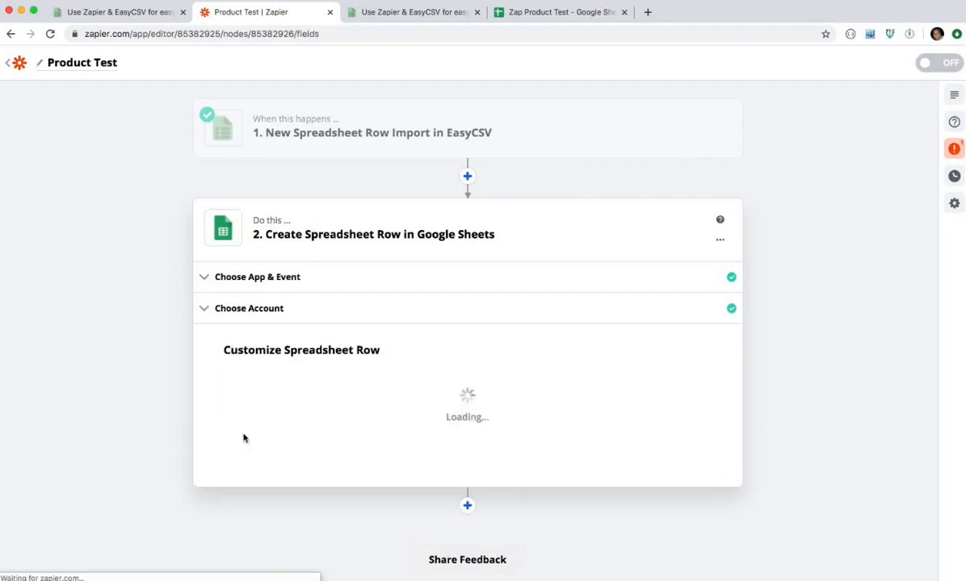
Step: Set the action's drive to My Google Drive, the spreadsheet to Zap Product Test and the worksheet to Sheet1
left_click(266, 402)
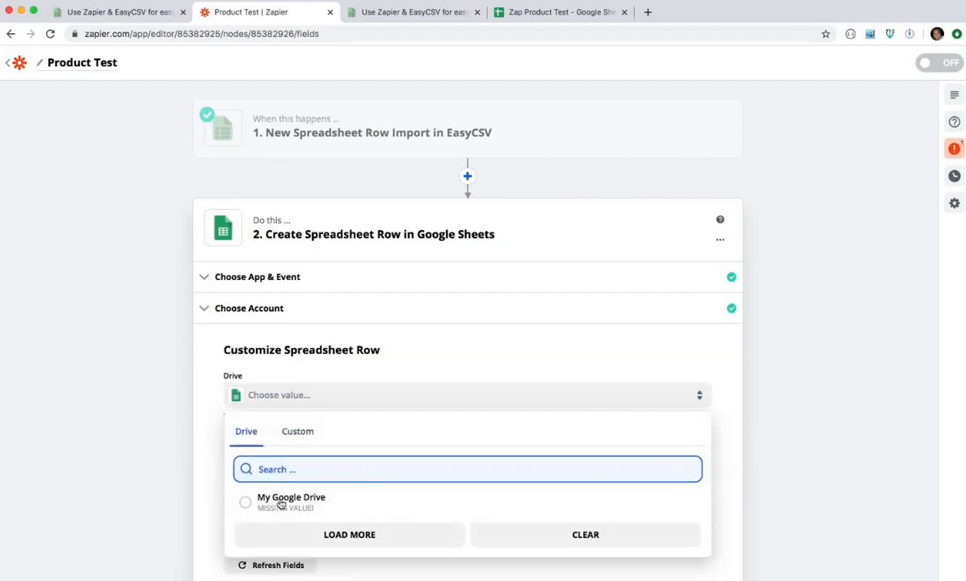
left_click(271, 498)
left_click(269, 446)
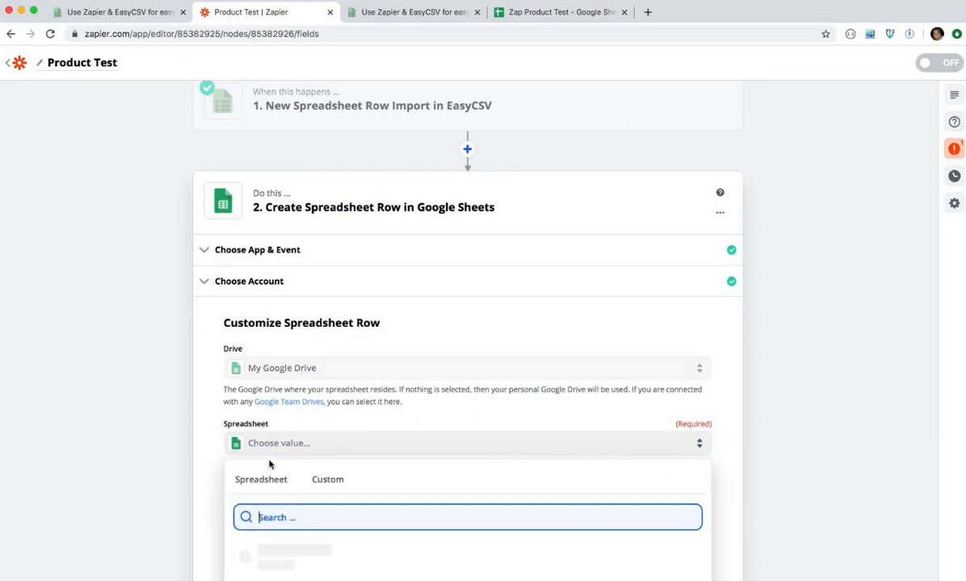
left_click(282, 444)
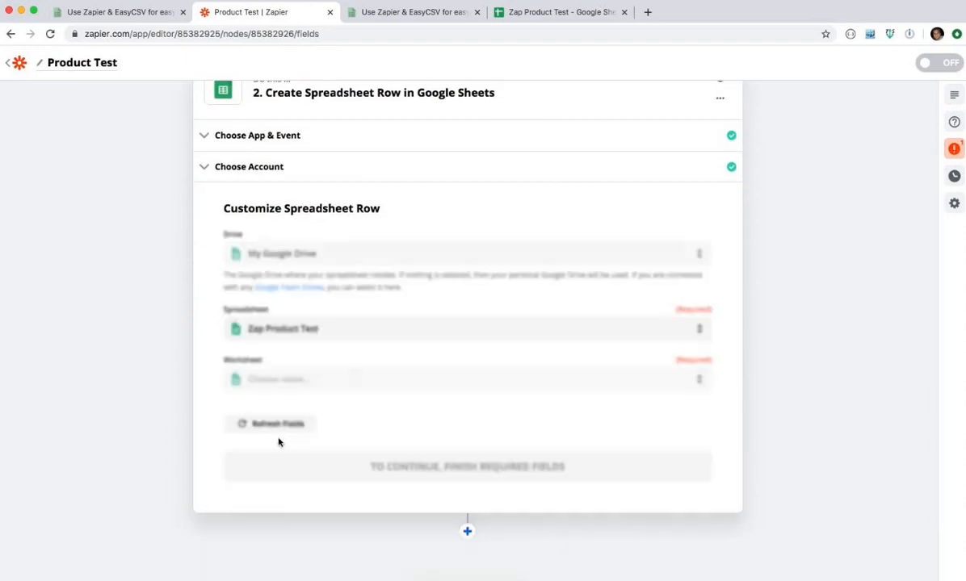
left_click(276, 387)
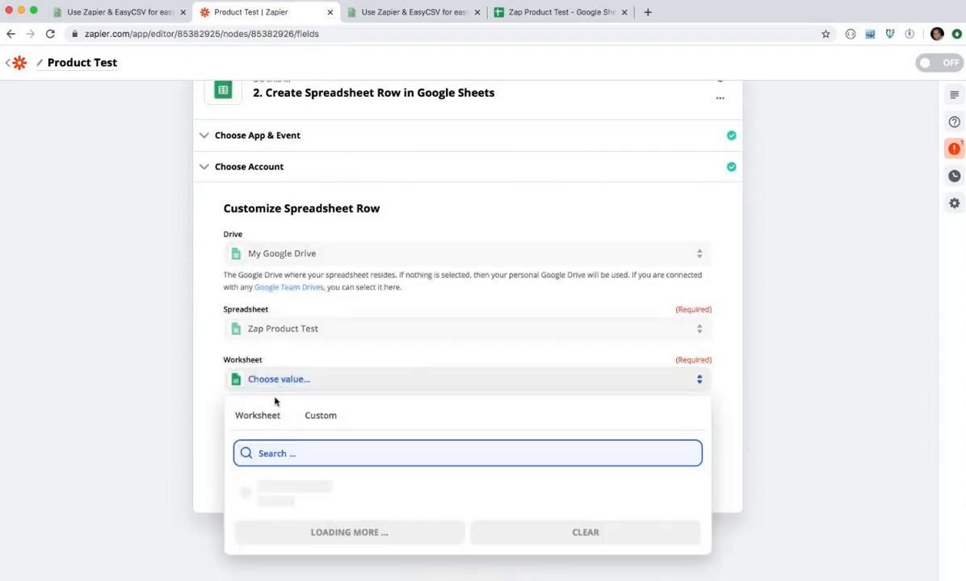
left_click(278, 486)
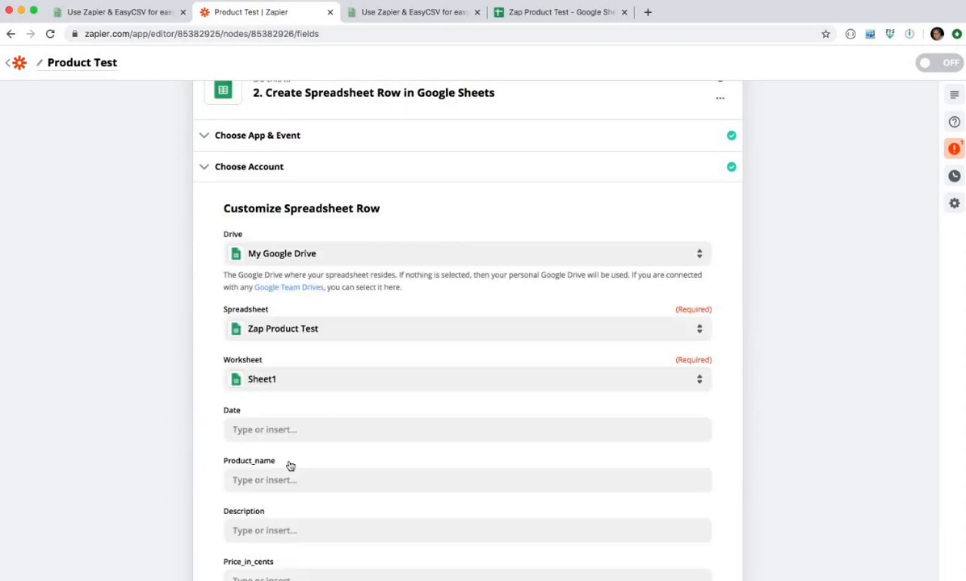
Step: Examine the column headings in row 1 of the Zap Product Test Google Sheet against the action's fields
scroll(291, 466, "down", 2)
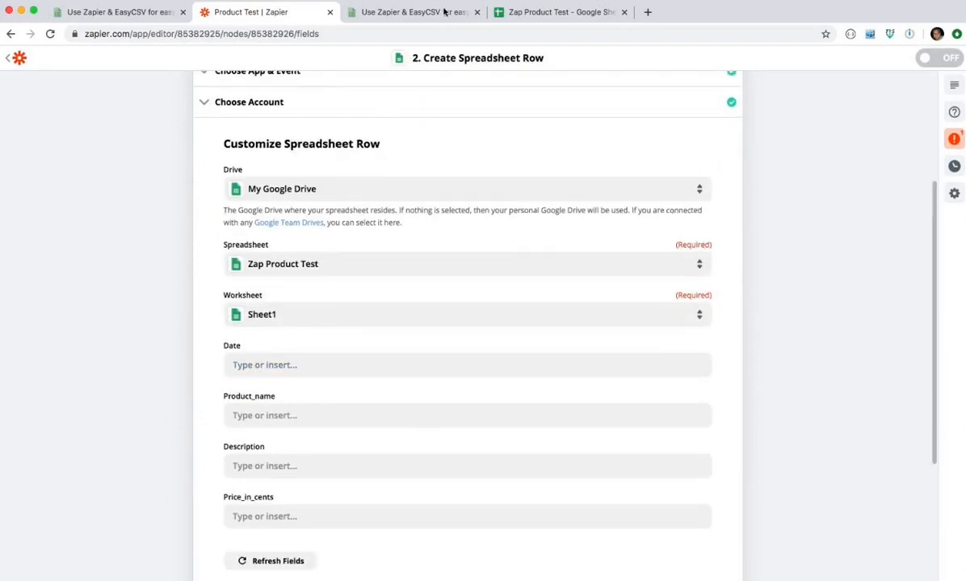
left_click(521, 11)
left_click_drag(40, 146, 214, 147)
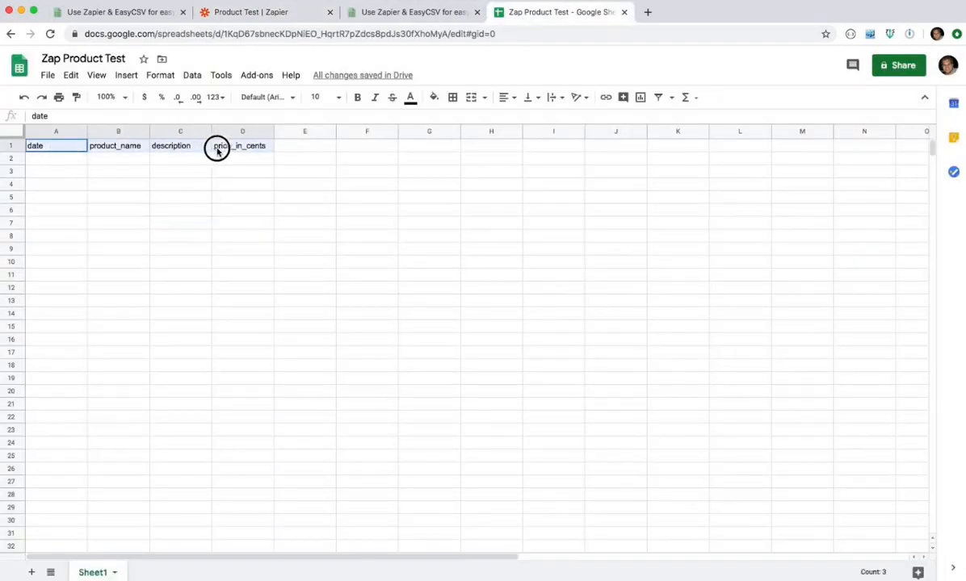
left_click(218, 174)
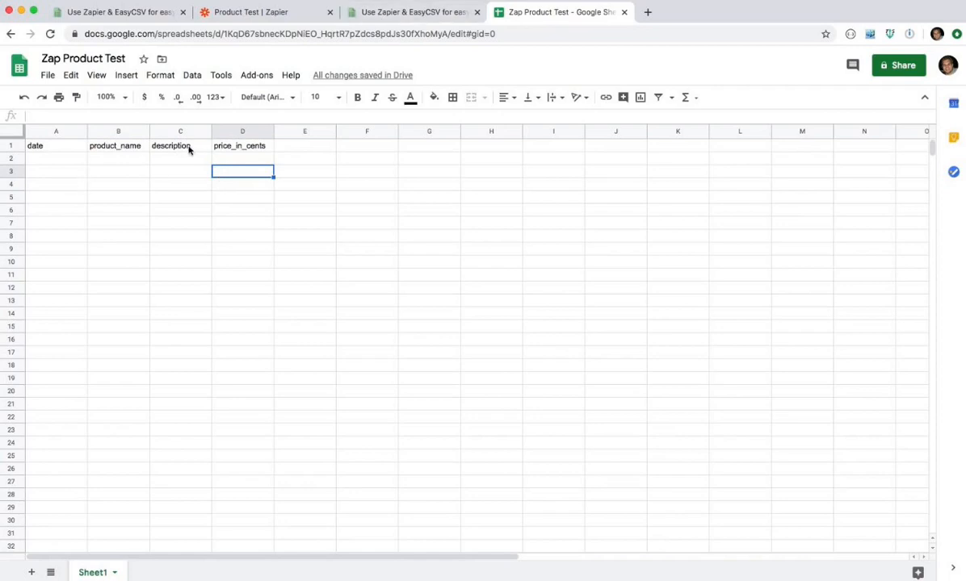
Step: Return to the Zapier editor and map the action's Date field to Record Data Date from the EasyCSV import
left_click(299, 18)
left_click(254, 364)
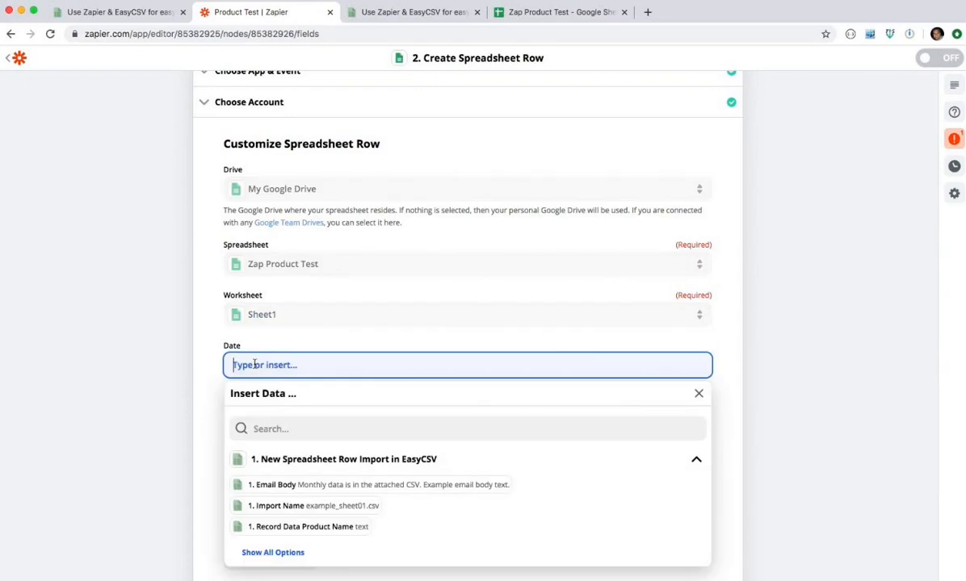
left_click(258, 428)
type("rec")
scroll(287, 521, "down", 1)
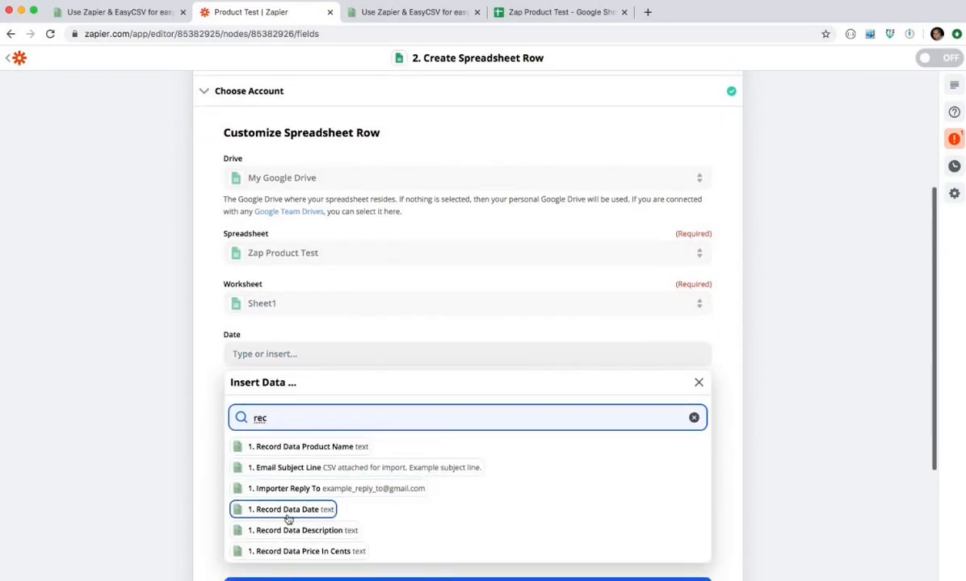
left_click(296, 510)
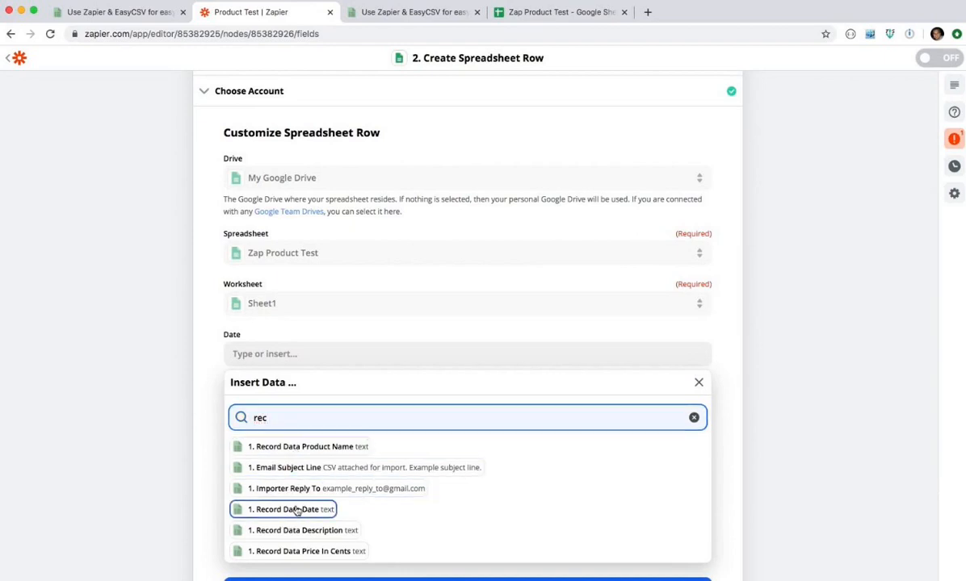
left_click(187, 424)
Step: Map the Product_name field to Record Data Product Name
left_click(255, 403)
left_click(274, 469)
type("produc")
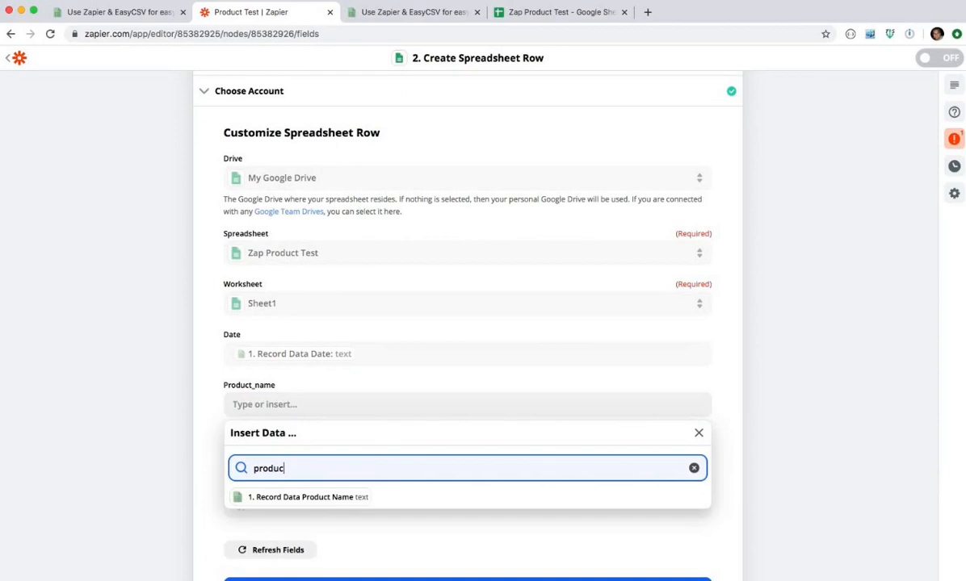
left_click(298, 499)
left_click(107, 452)
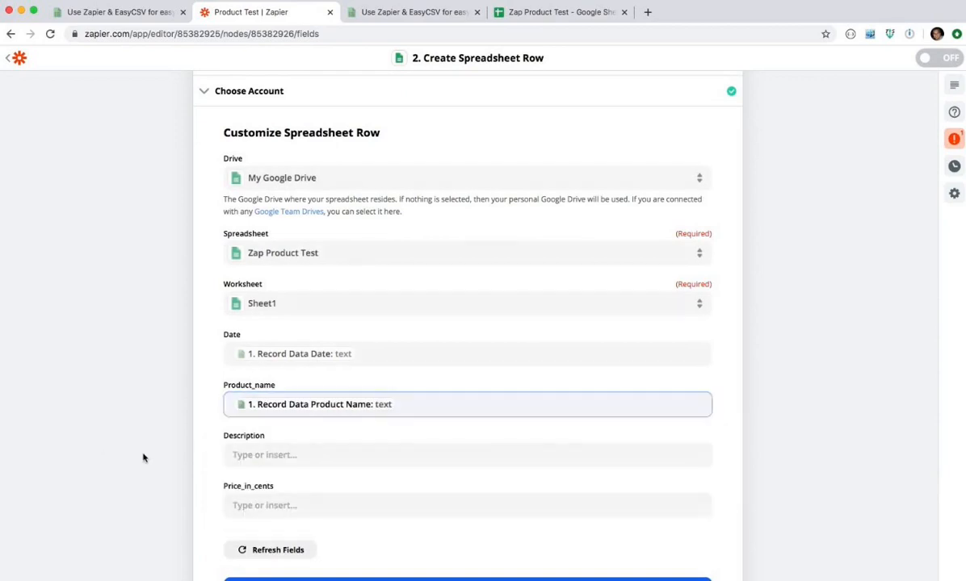
Step: Map the Description field to Record Data Description
left_click(280, 453)
left_click(290, 518)
type("e")
key("BackSpace")
type("des")
scroll(291, 519, "down", 1)
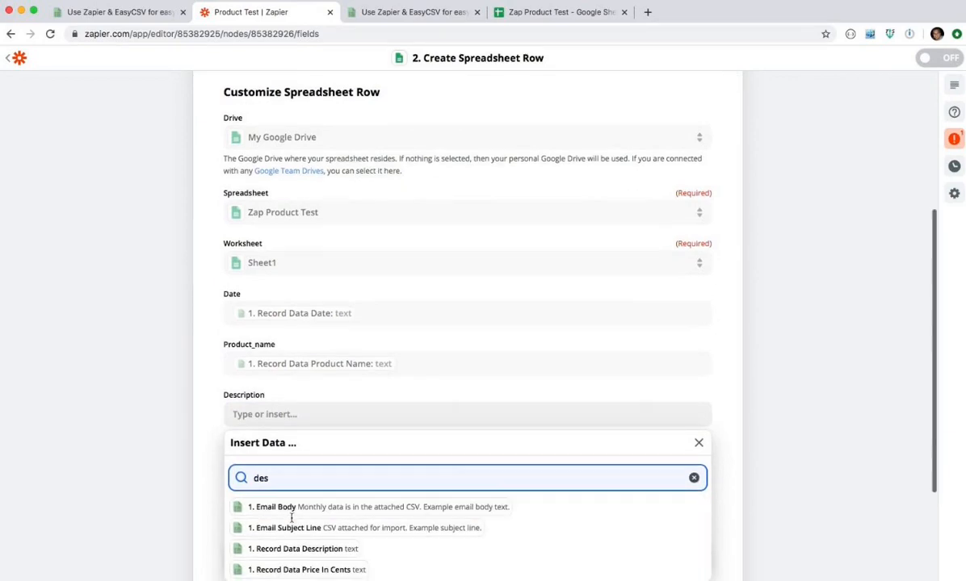
scroll(291, 519, "down", 2)
left_click(258, 476)
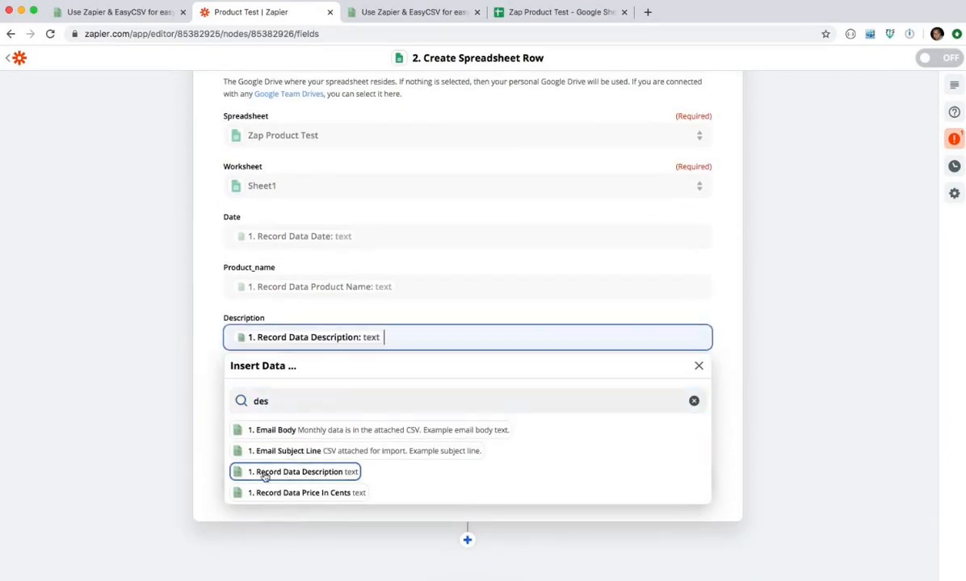
Step: Map the Price_in_cents field to Record Data Price In Cents
left_click(260, 386)
scroll(278, 436, "down", 1)
left_click(278, 429)
type("pric")
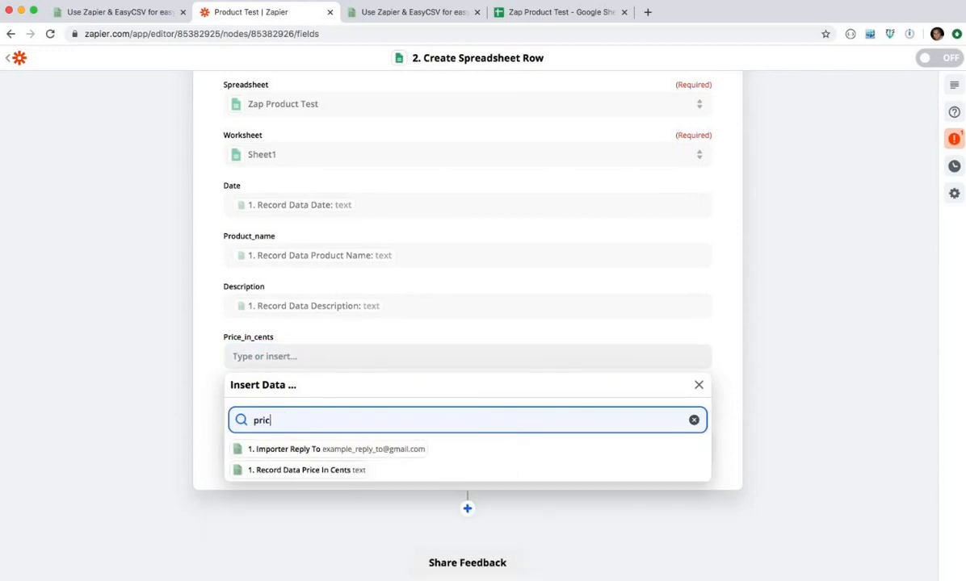
left_click(287, 470)
left_click(140, 446)
Step: Send a test spreadsheet row to Google Sheets and check row 2 of the Zap Product Test sheet
left_click(429, 446)
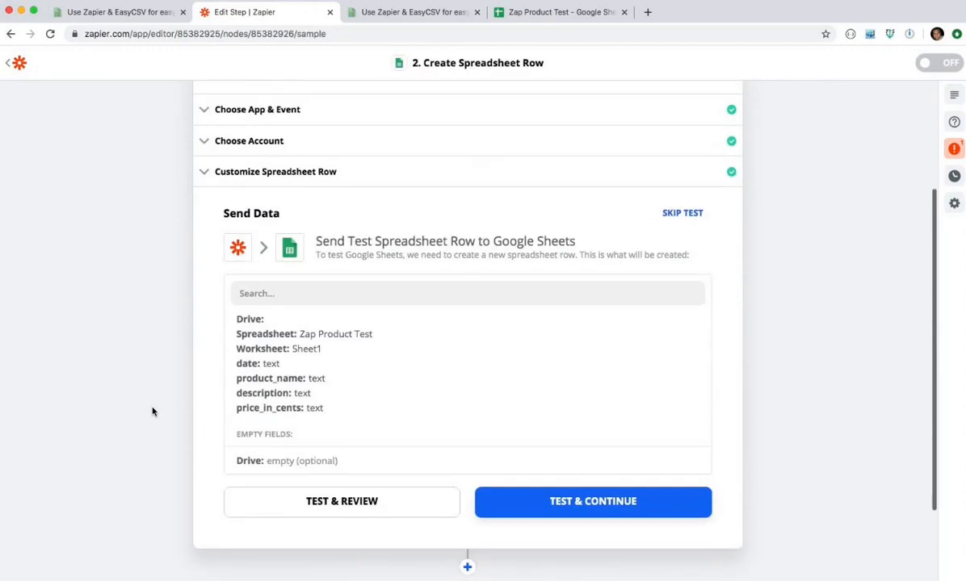
left_click(496, 504)
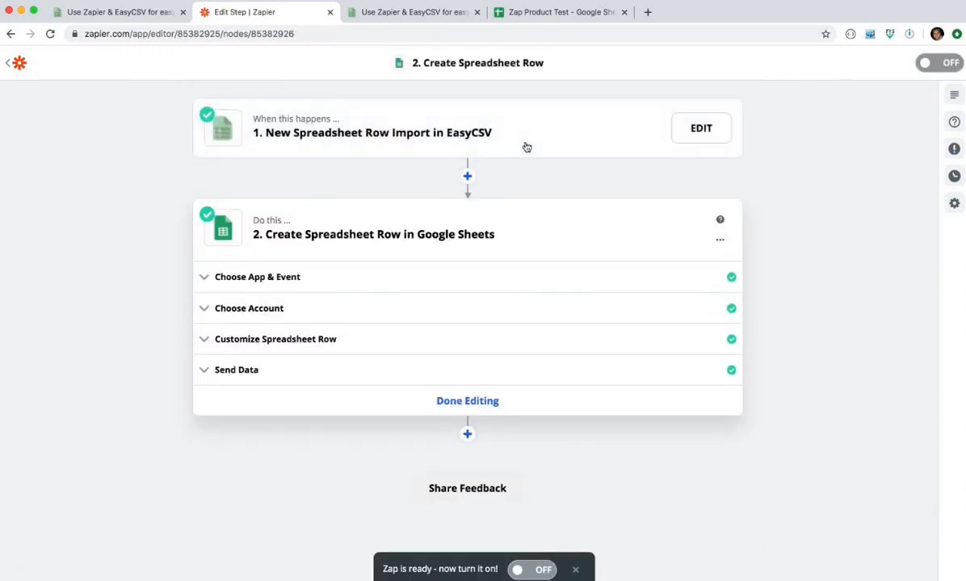
left_click(537, 14)
left_click_drag(43, 160, 239, 164)
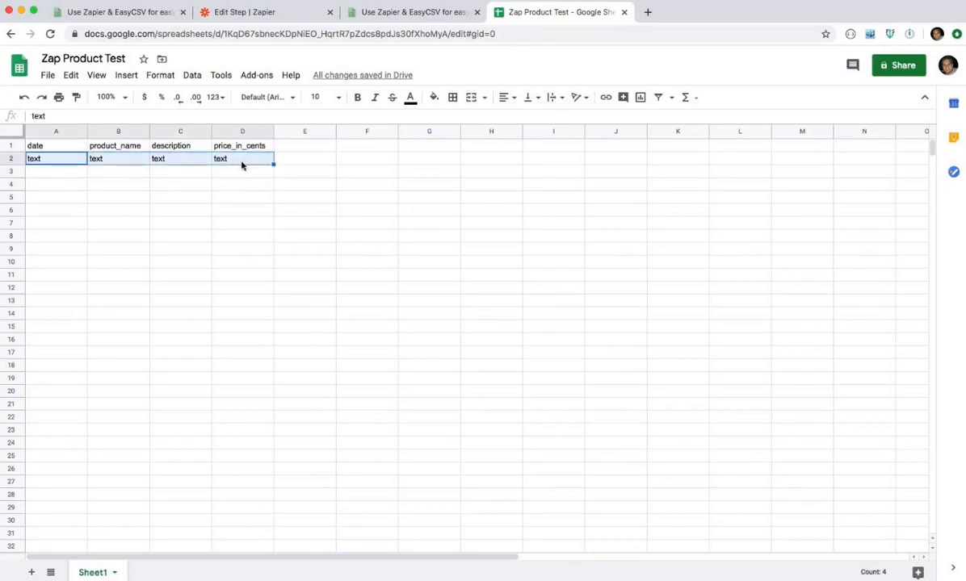
Step: Turn on the Zap in Zapier, and open the EasyCSV Sheet Import page to check its optional columns
left_click(234, 12)
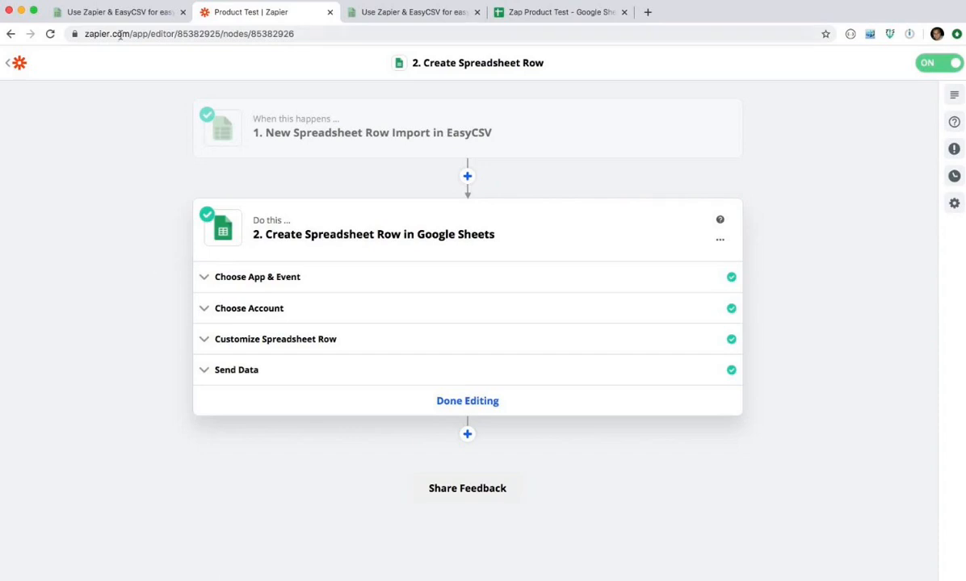
left_click(121, 13)
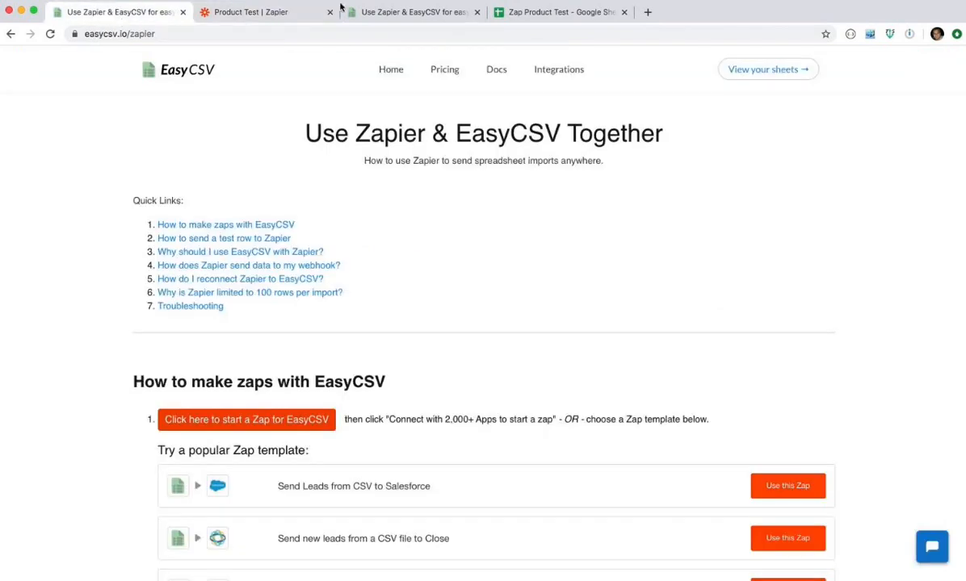
left_click(762, 69)
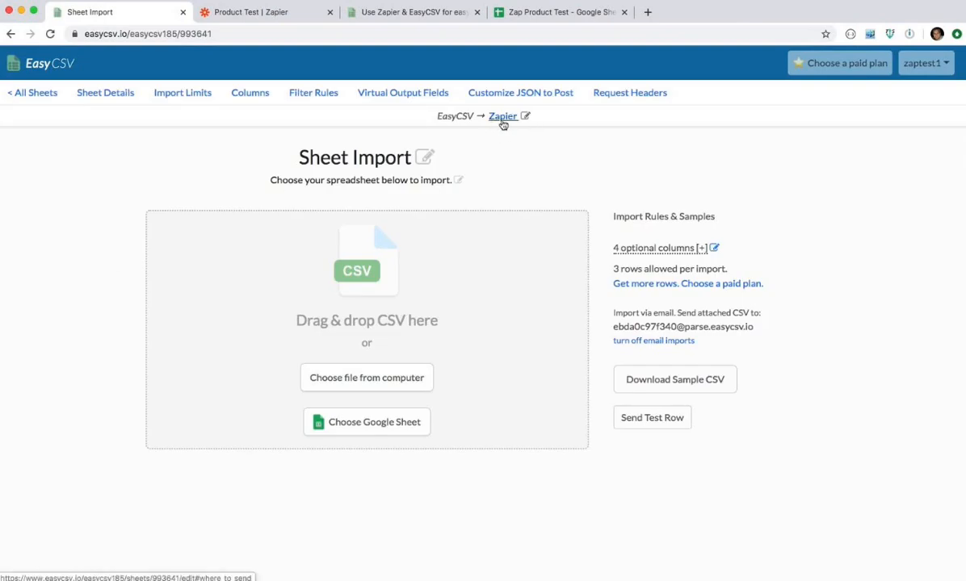
left_click(662, 252)
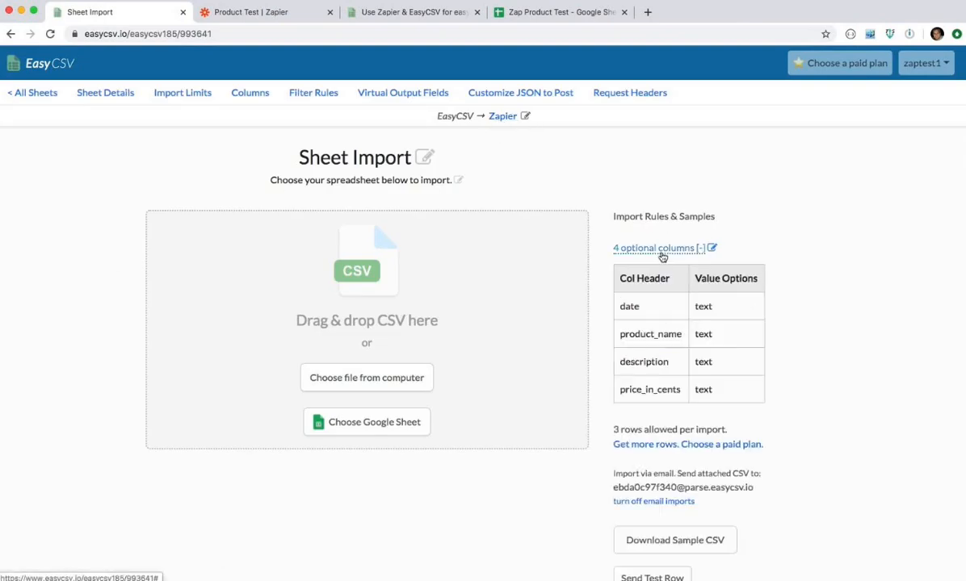
left_click(662, 250)
Step: Preview 01_zapier_products.csv in Finder and import its 2 records through the EasyCSV import page
key("super+Tab")
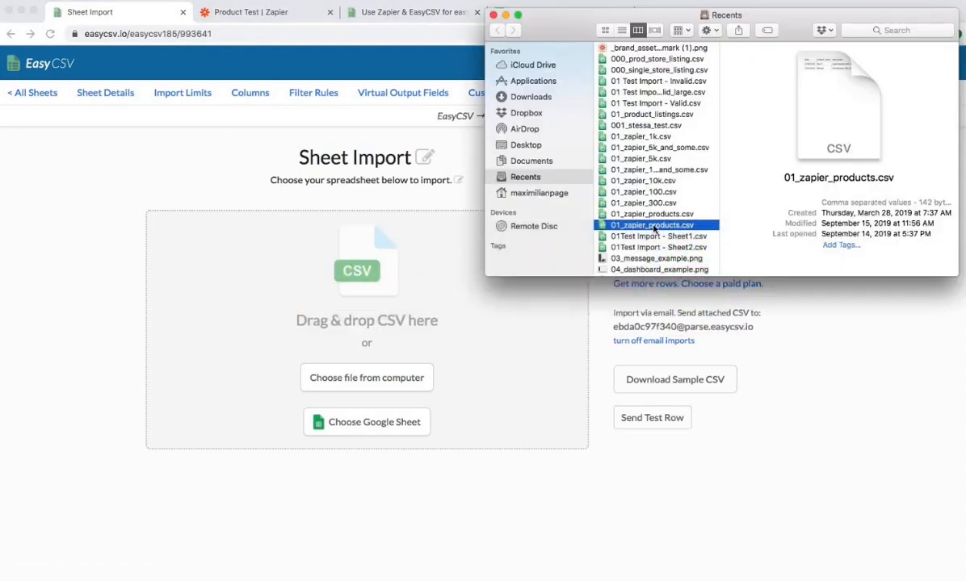
key("space")
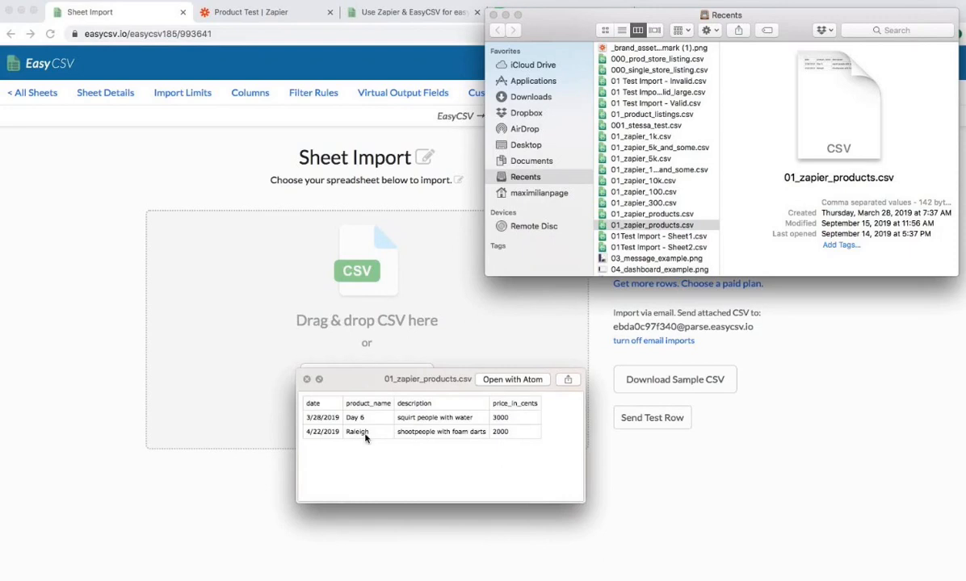
left_click(307, 379)
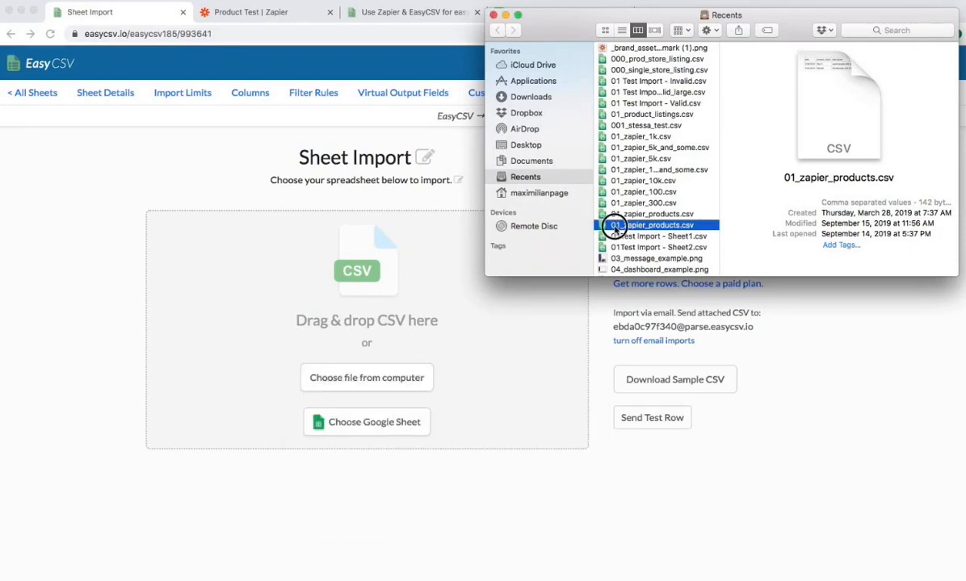
left_click_drag(616, 226, 452, 276)
left_click(543, 314)
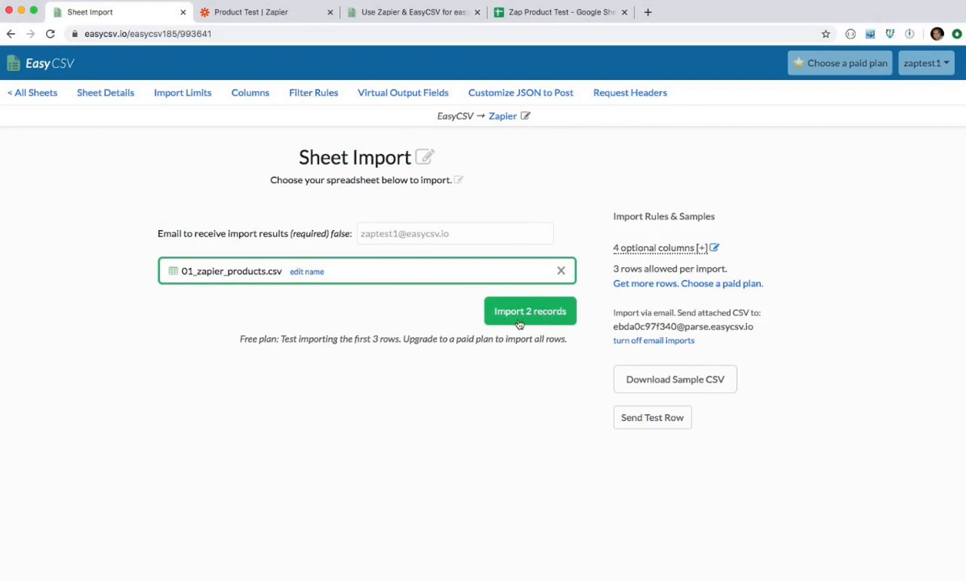
left_click_drag(292, 339, 418, 340)
left_click(419, 340)
left_click(520, 315)
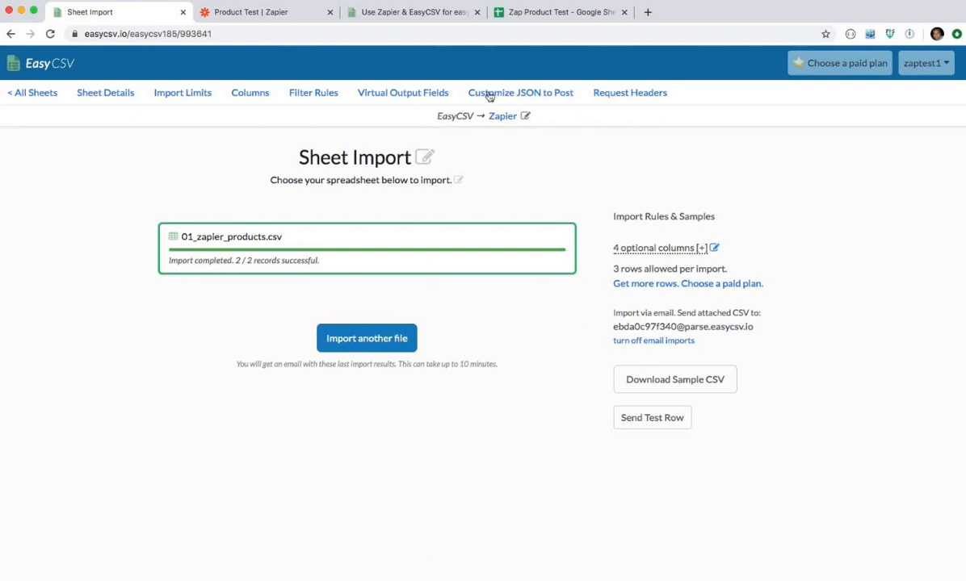
Step: Check the imported product rows in rows 2 and 3 of the Zap Product Test Google Sheet
left_click(511, 14)
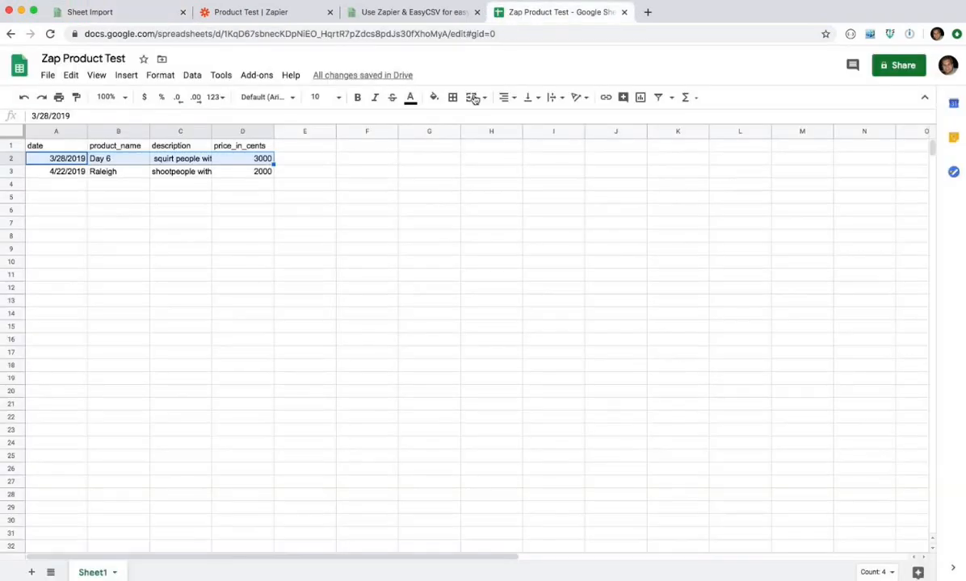
left_click(77, 182)
left_click_drag(73, 160, 214, 172)
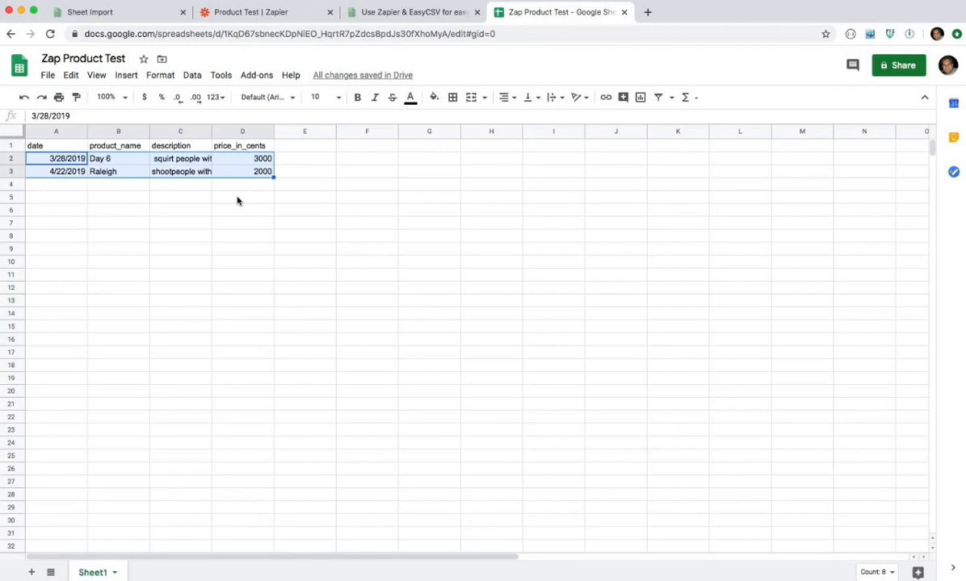
Step: Reset the EasyCSV Sheet Import page for another file and examine its page URL and email import address
left_click(157, 17)
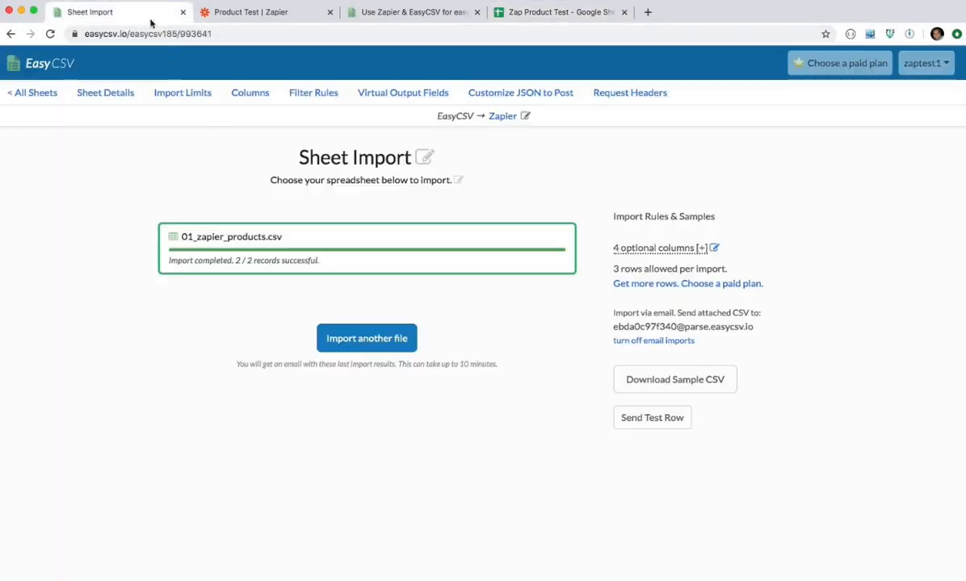
left_click(330, 335)
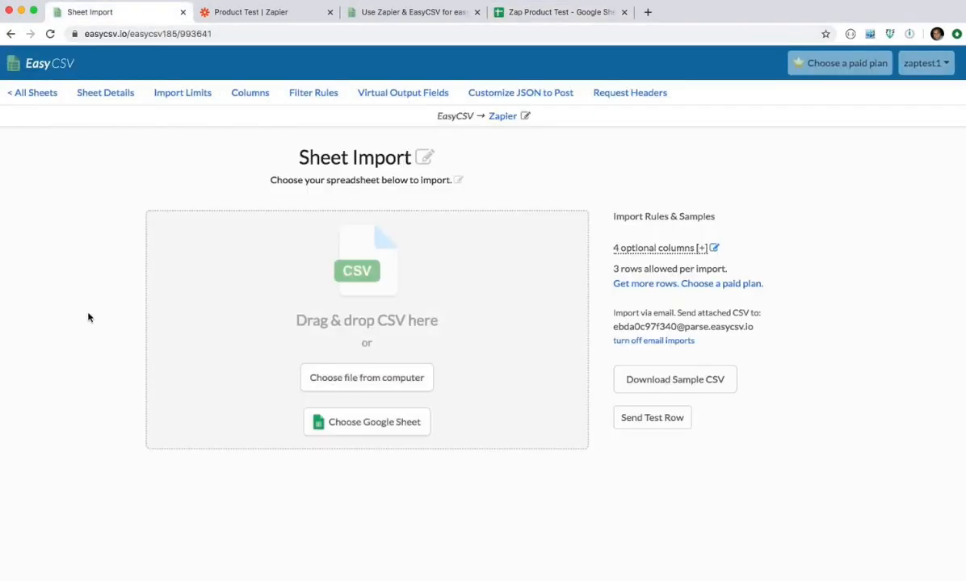
left_click(216, 33)
double_click(211, 34)
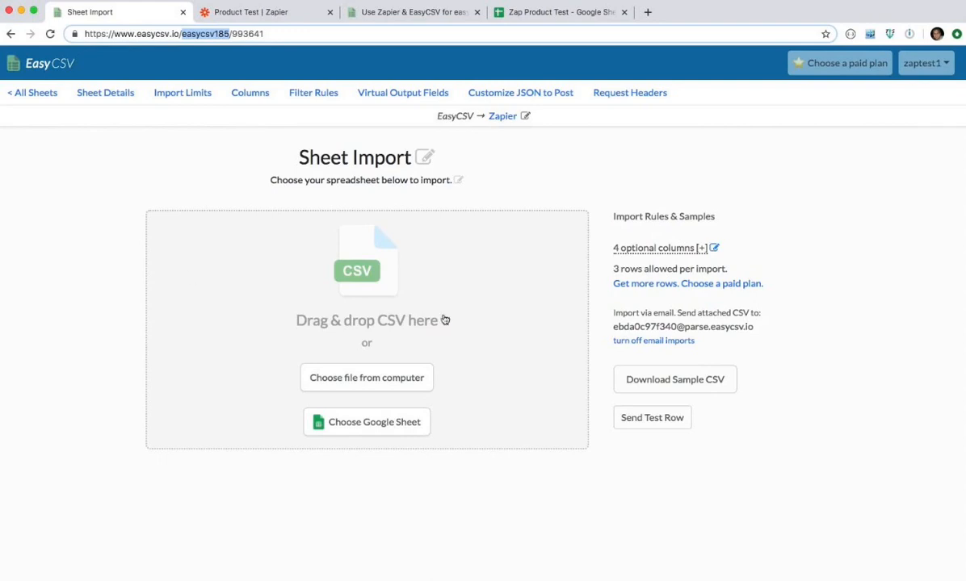
left_click_drag(613, 326, 651, 326)
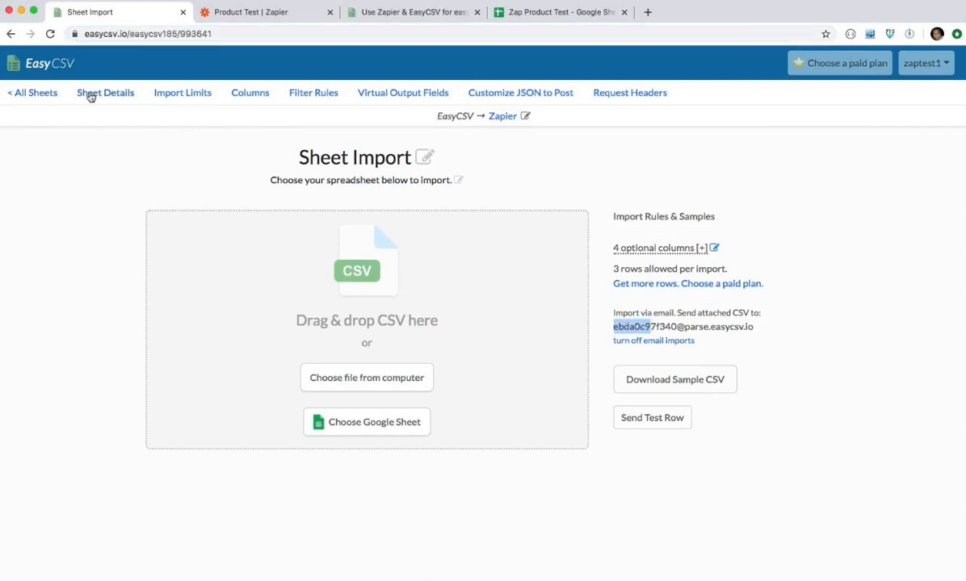
left_click(78, 239)
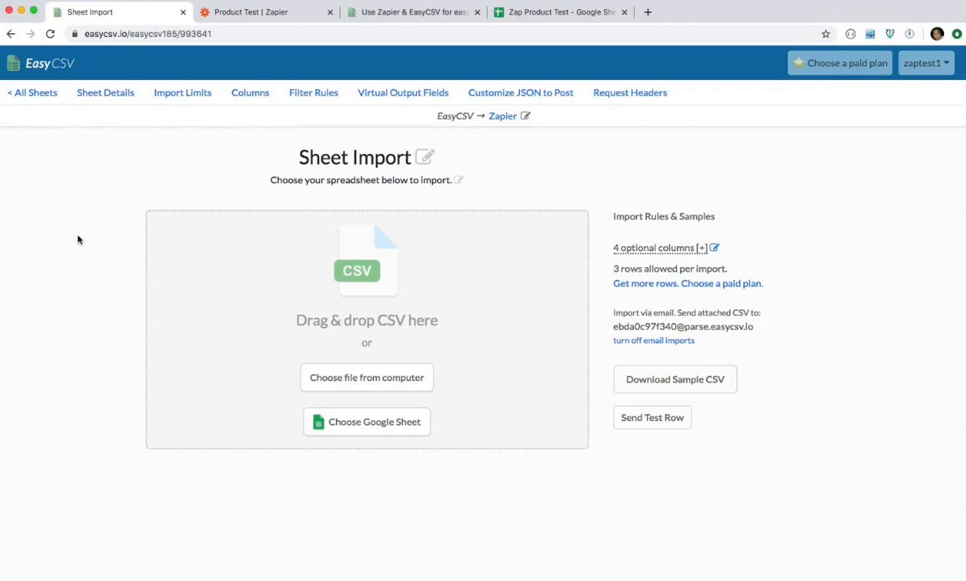